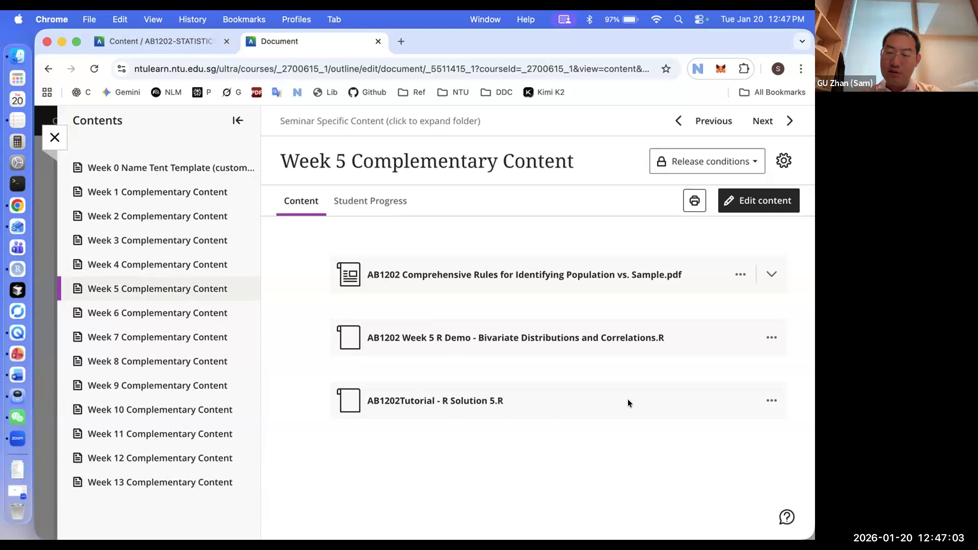
Step: Check the download options of the Week 5 tutorial solution and R demo files on the course page
left_click(771, 400)
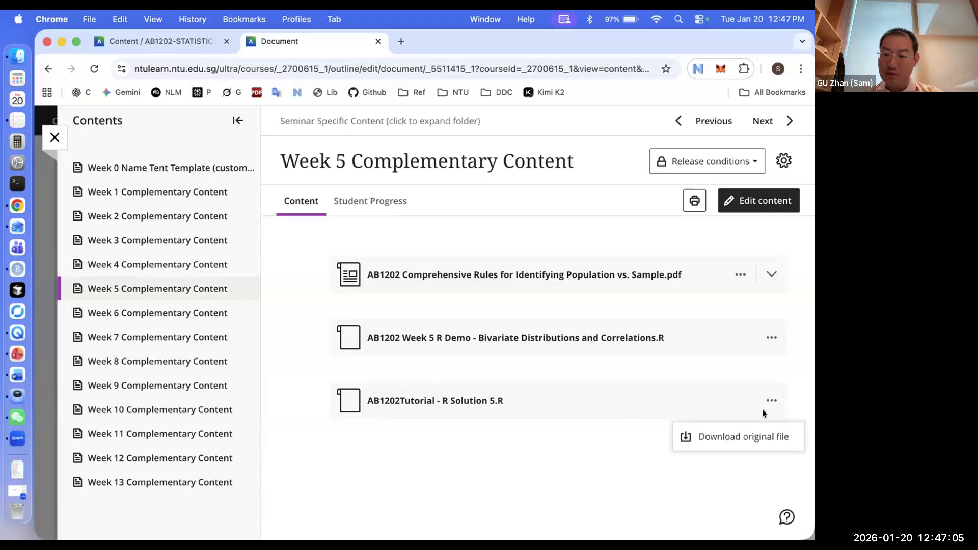
left_click(772, 337)
left_click(772, 337)
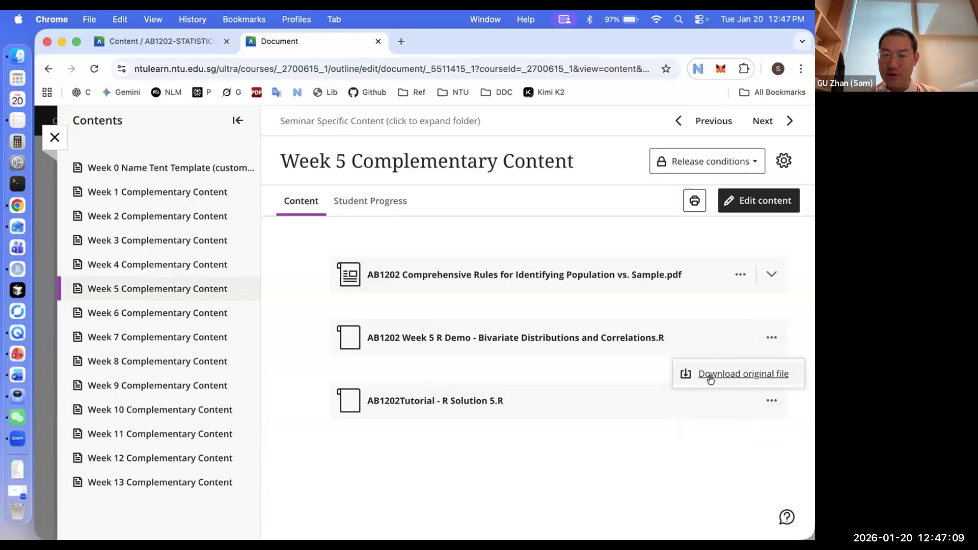
left_click(455, 305)
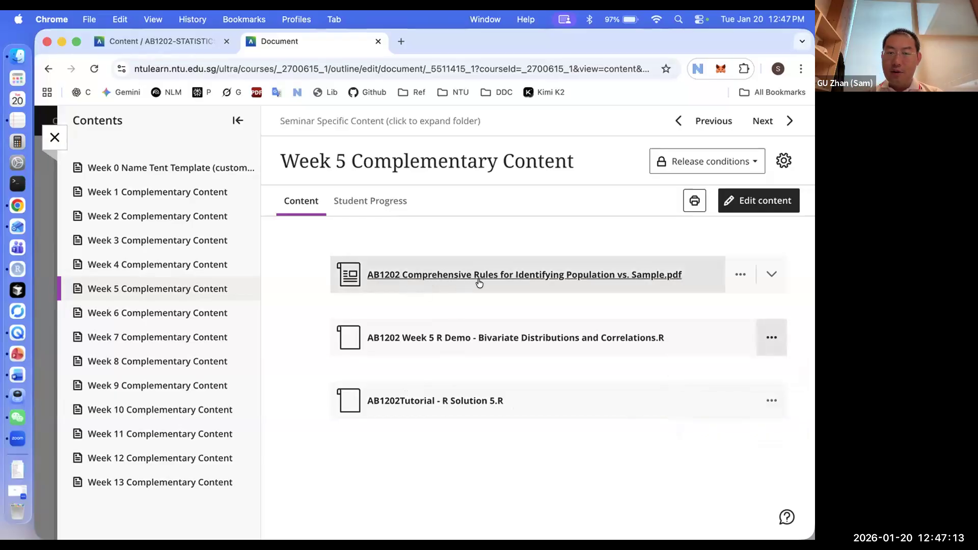
Step: Expand the Comprehensive Rules for Identifying Population vs. Sample PDF and read its rules on notation and datasets
left_click(772, 275)
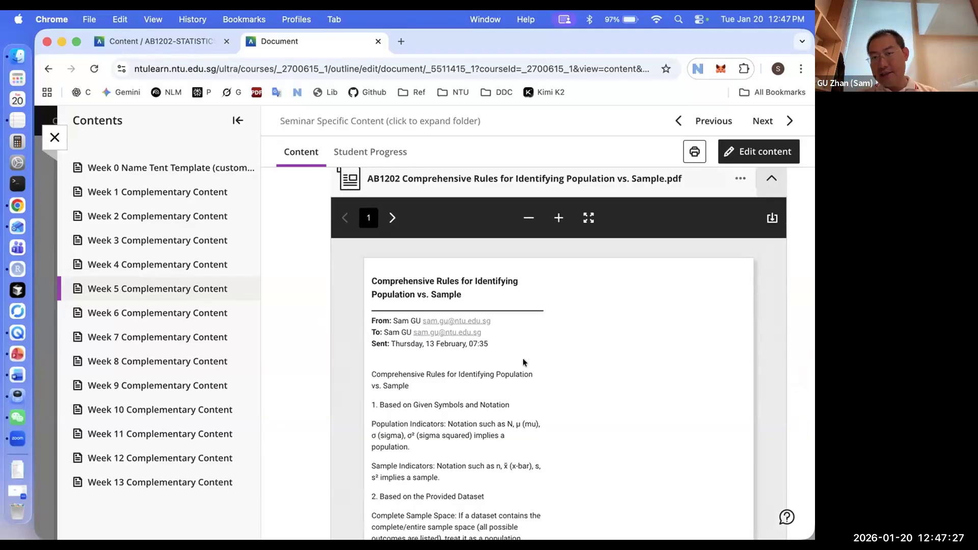
scroll(613, 368, "down", 2)
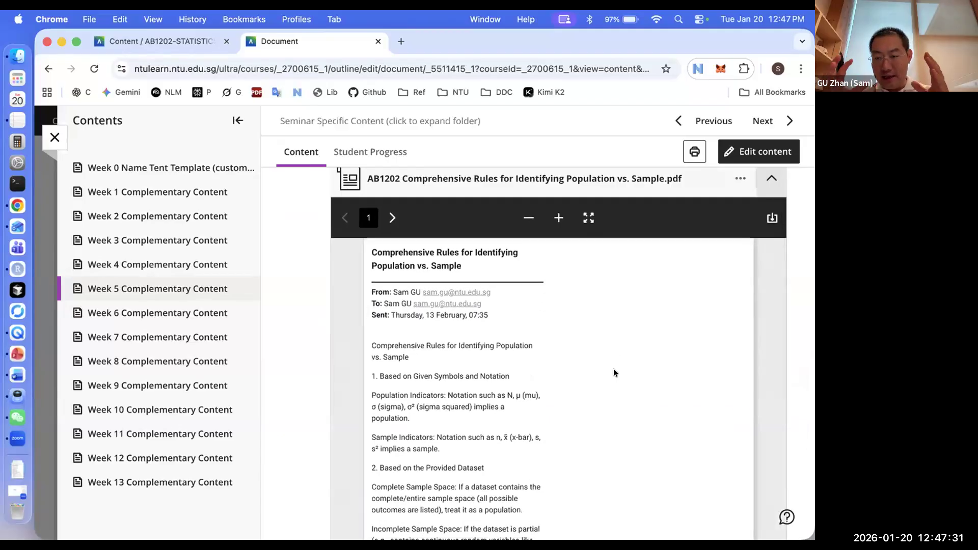
scroll(613, 369, "down", 5)
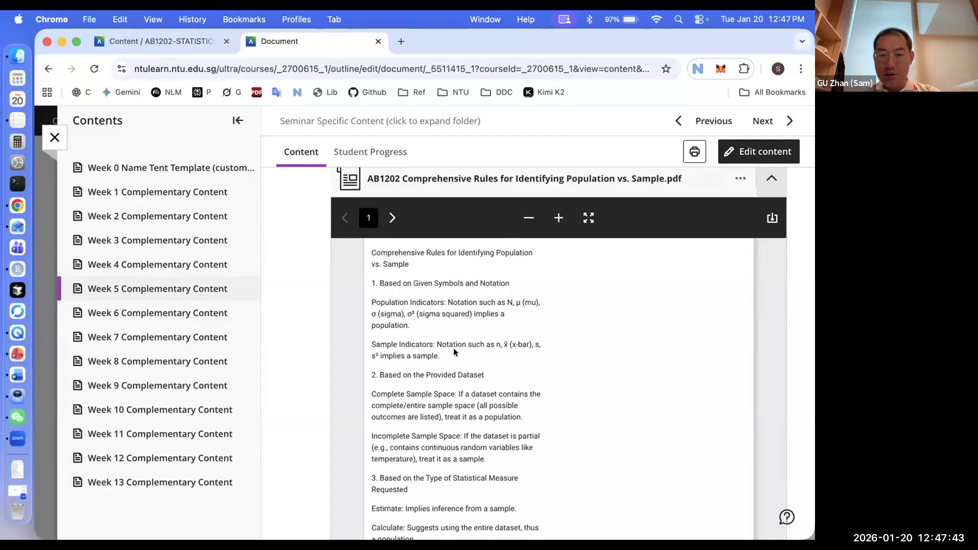
scroll(451, 352, "down", 1)
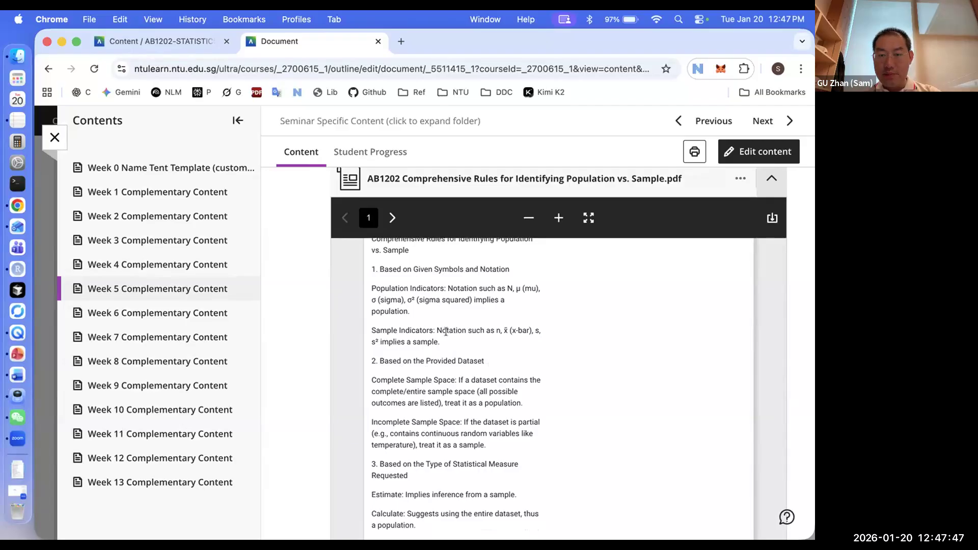
Step: Switch to the whiteboard photo week 5 20250911.jpg and examine the population and sample symbols with their R functions
mouse_move(813, 12)
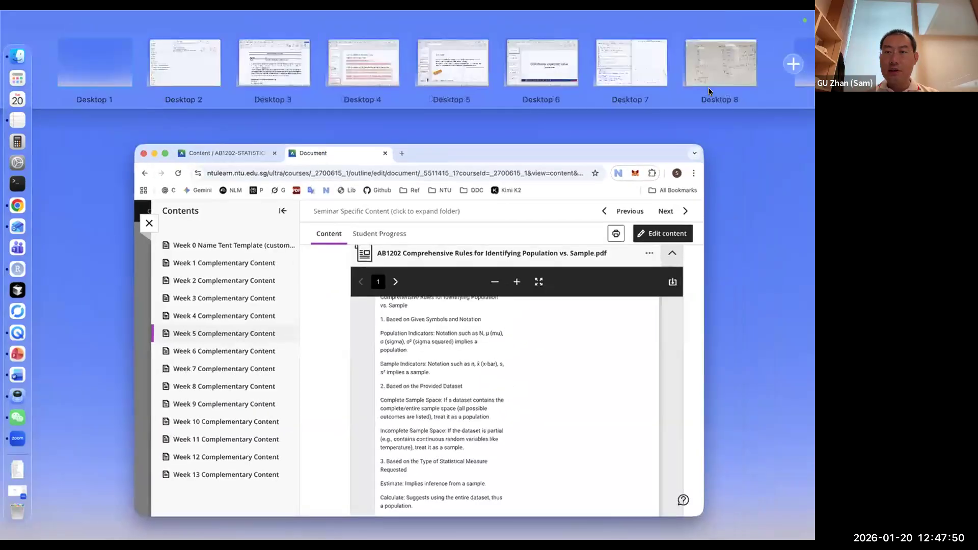
left_click(708, 87)
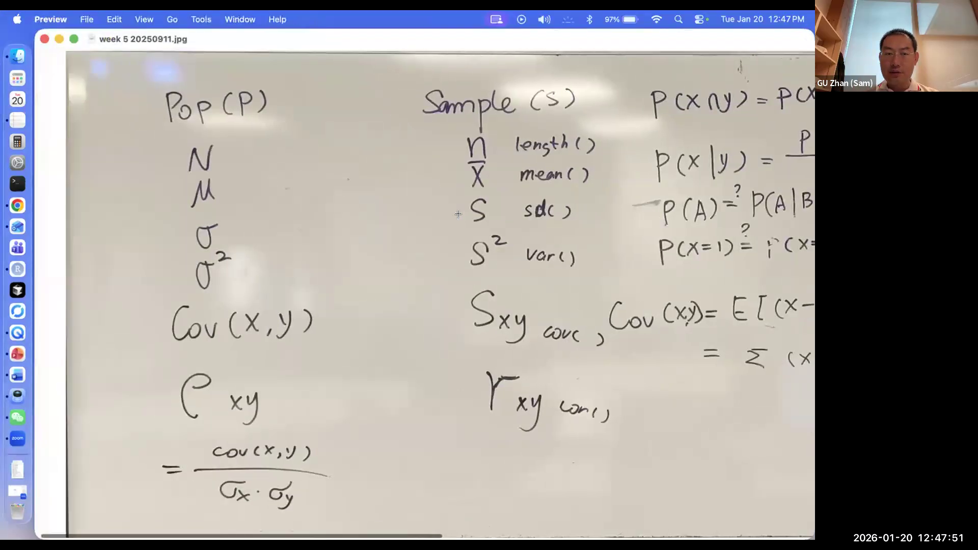
scroll(458, 213, "up", 2)
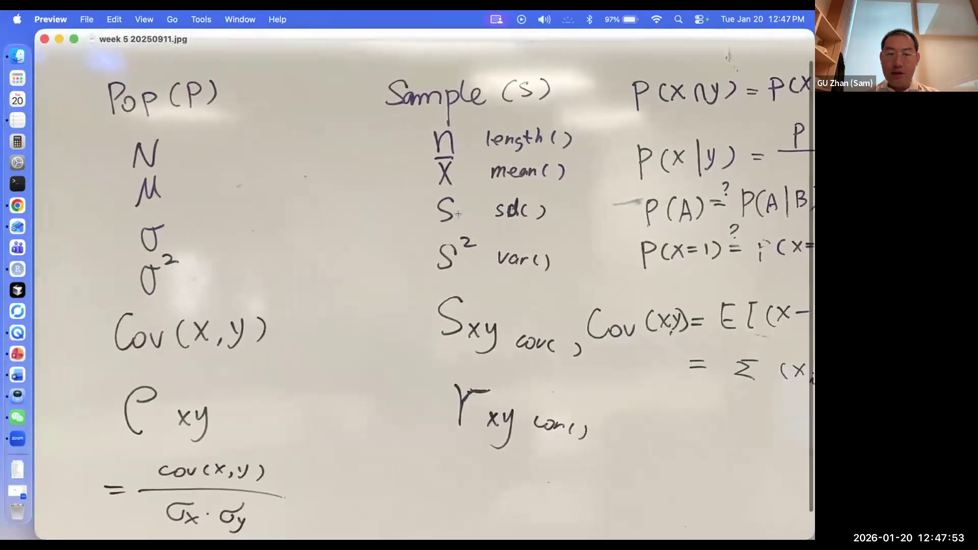
scroll(281, 148, "left", 3)
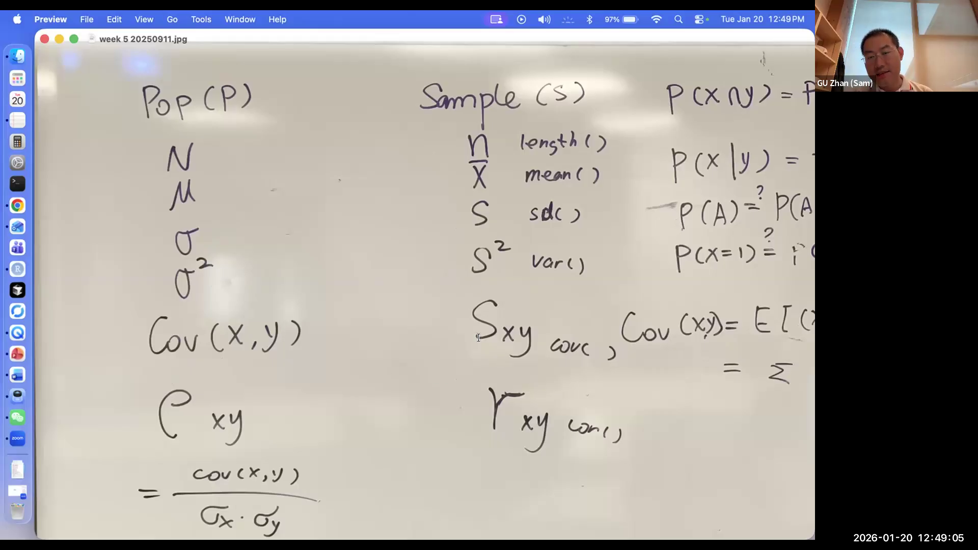
scroll(560, 377, "down", 2)
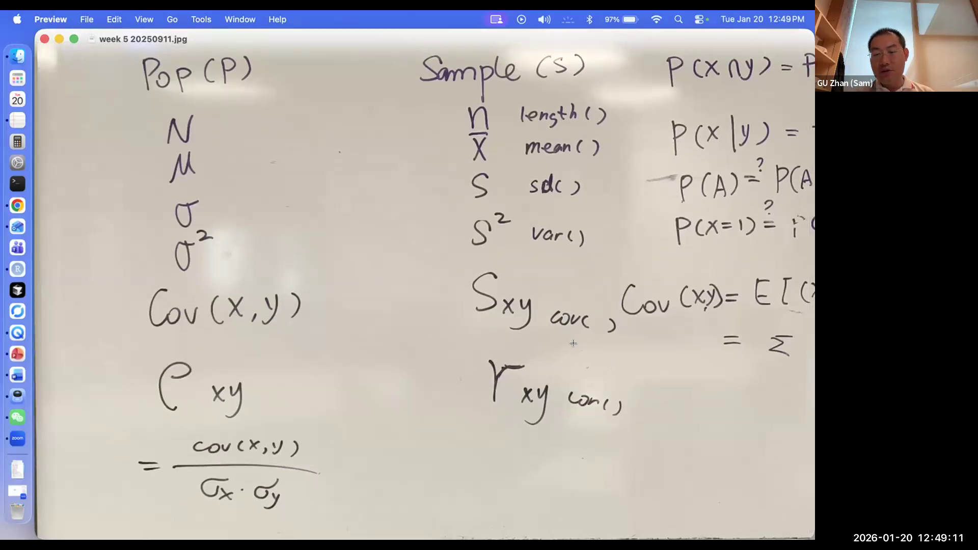
scroll(573, 343, "up", 1)
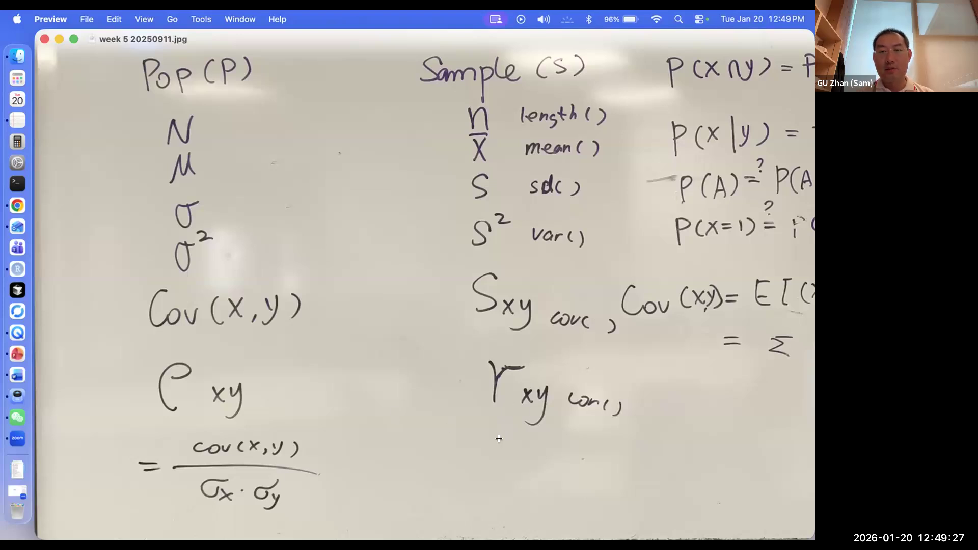
scroll(387, 417, "down", 1)
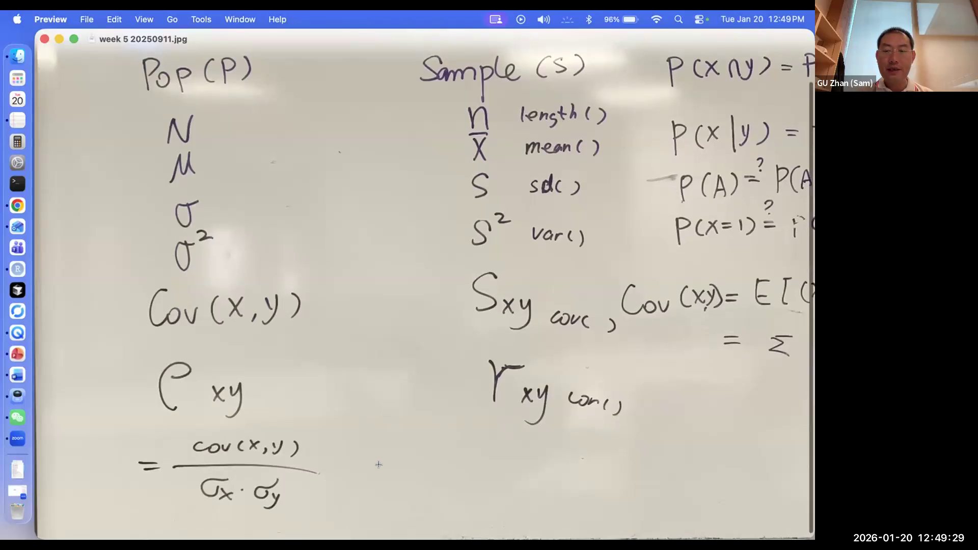
scroll(372, 450, "up", 1)
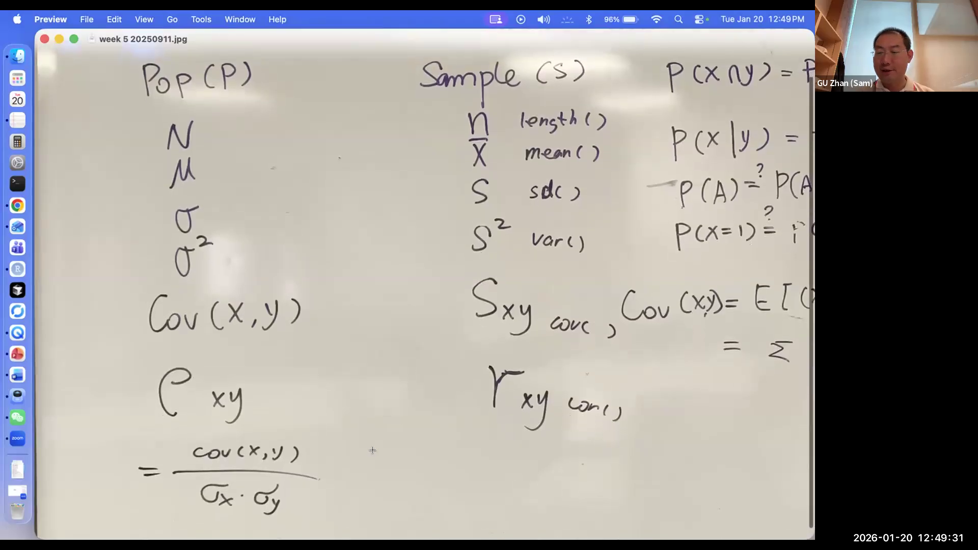
Step: Go back past the RStudio and lecture slide desktops to Chrome's Week 5 page and find the R files below the rules PDF
key("ctrl+Left")
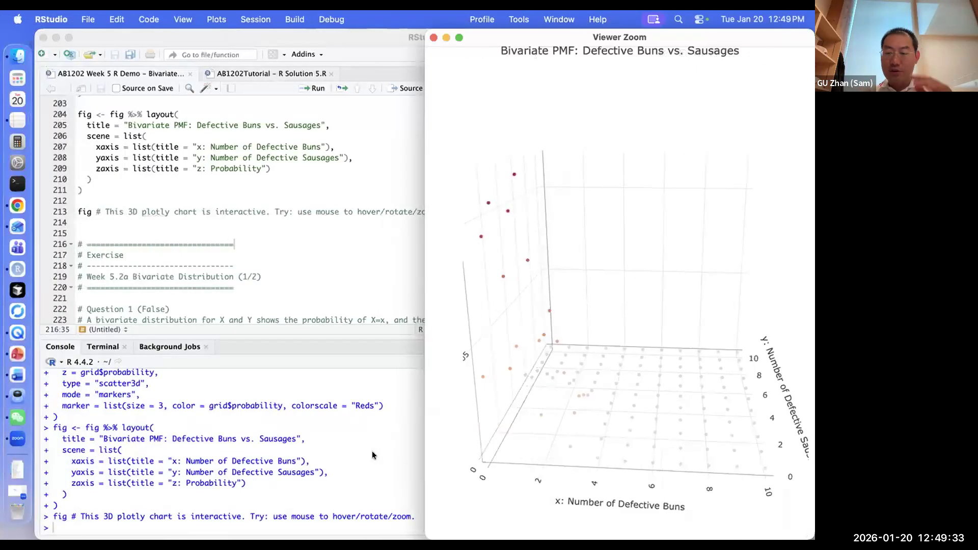
key("ctrl+Left")
key("ctrl+Left")
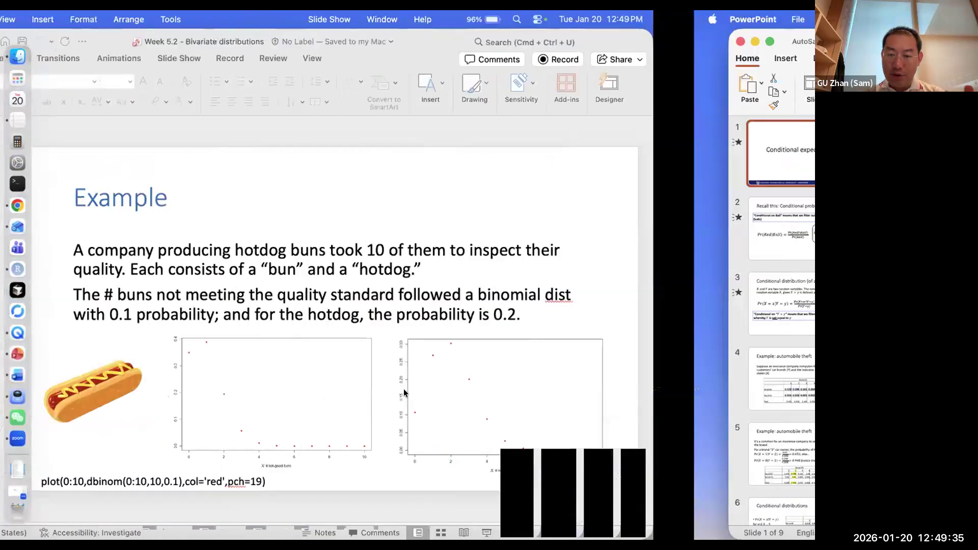
key("ctrl+Left")
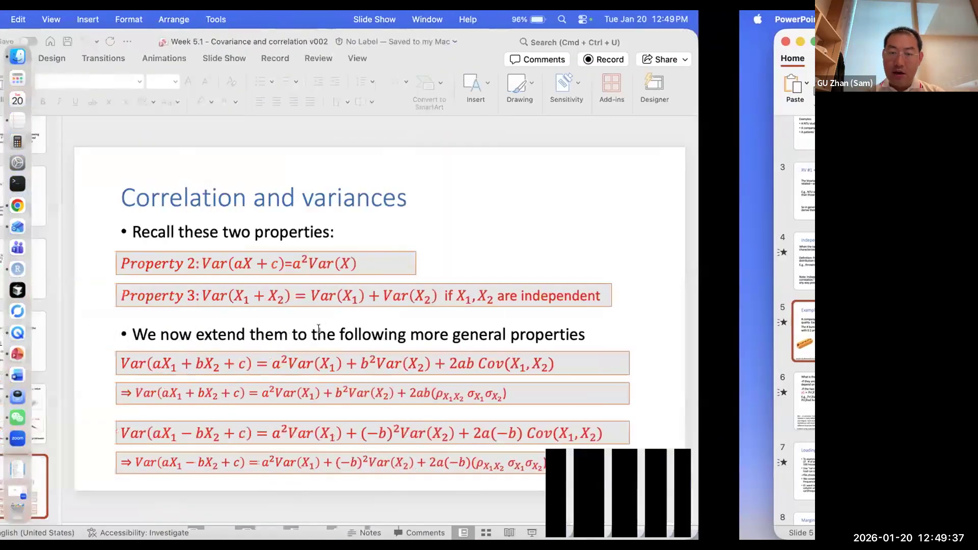
key("ctrl+Right")
key("ctrl+Right")
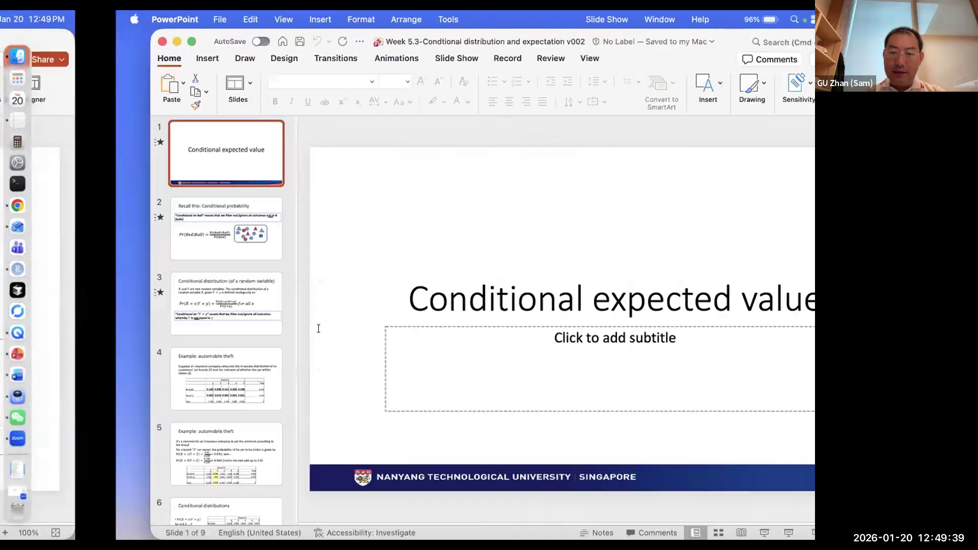
key("ctrl+Left")
key("ctrl+Left")
key("ctrl+Left")
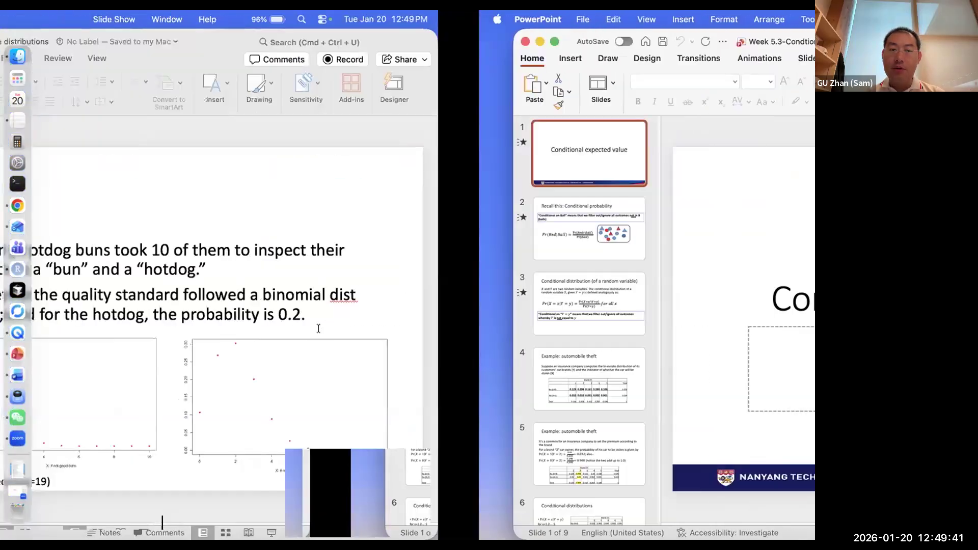
key("ctrl+Left")
key("ctrl+Left")
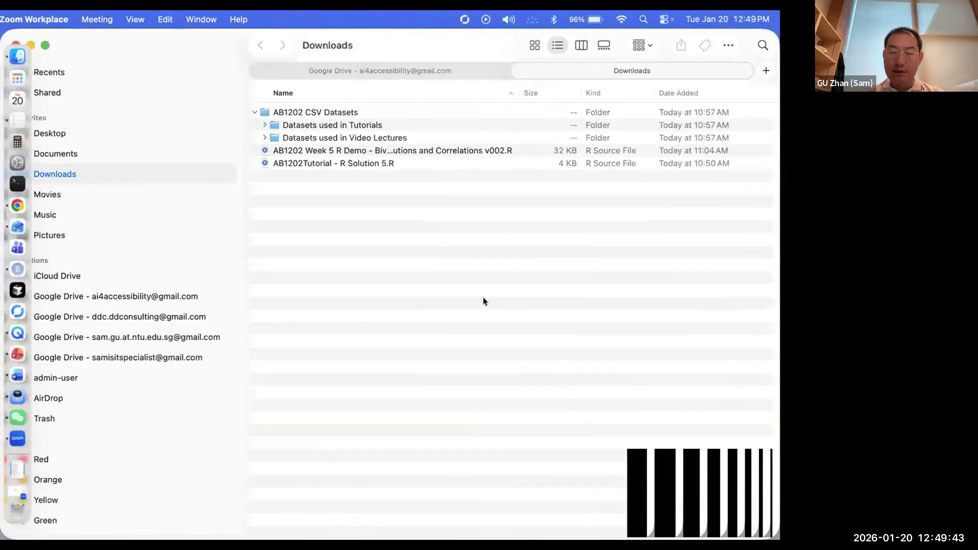
scroll(295, 411, "down", 10)
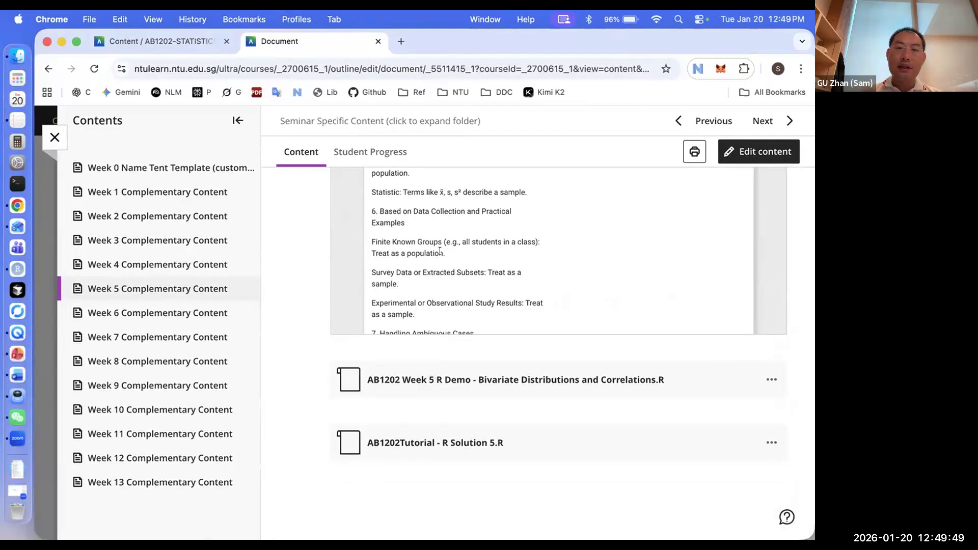
Step: Switch to Finder and open the v002 AB1202 Week 5 R Demo script from Downloads in RStudio
key("ctrl+Right")
key("Down")
key("Down")
key("Down")
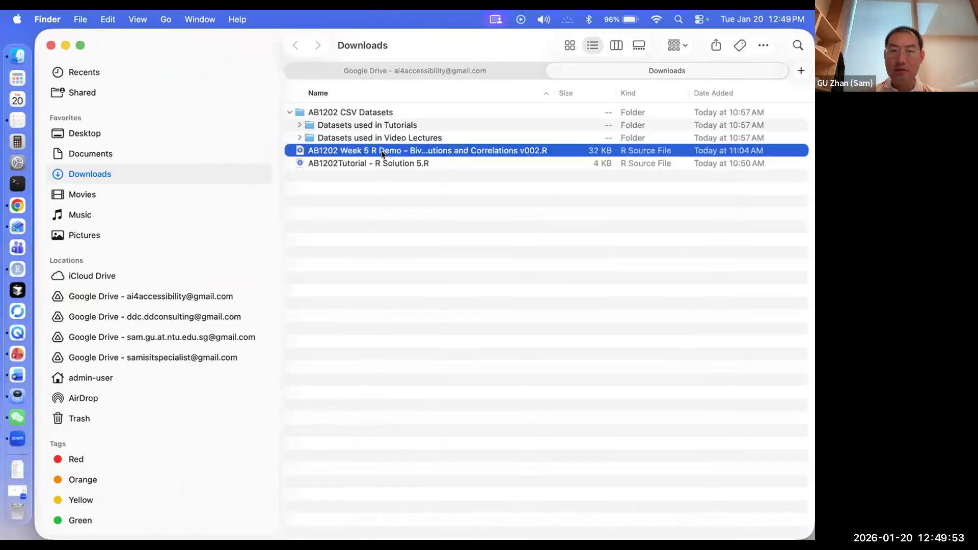
double_click(392, 150)
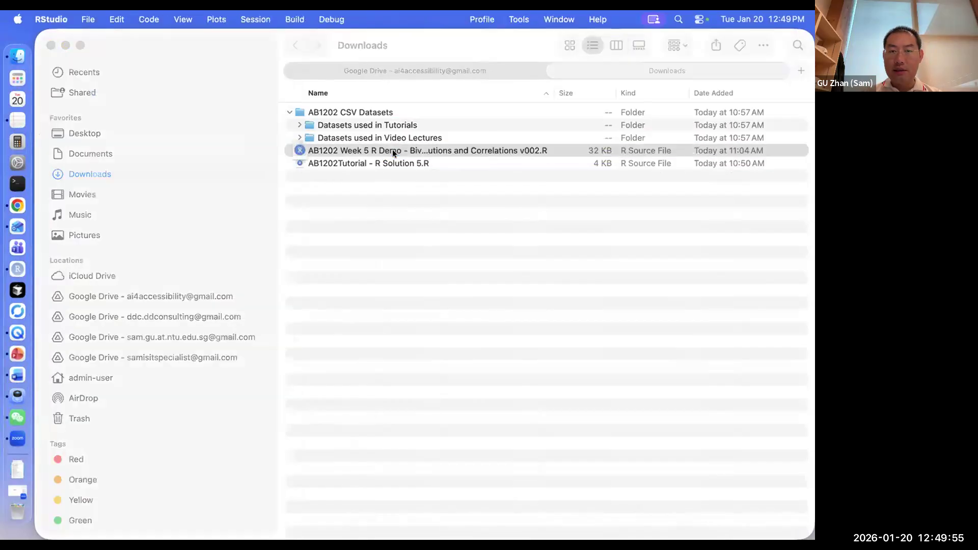
key("ctrl+Up")
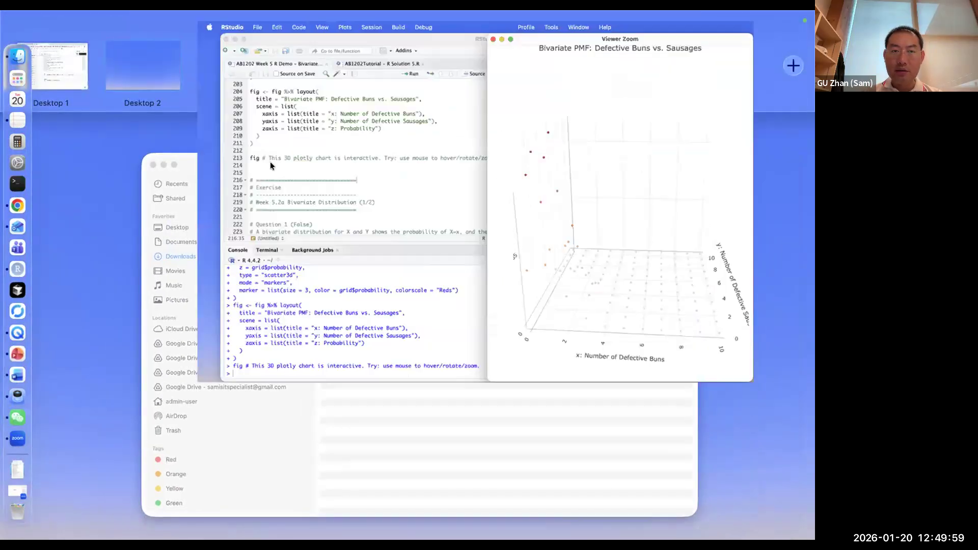
left_click(270, 166)
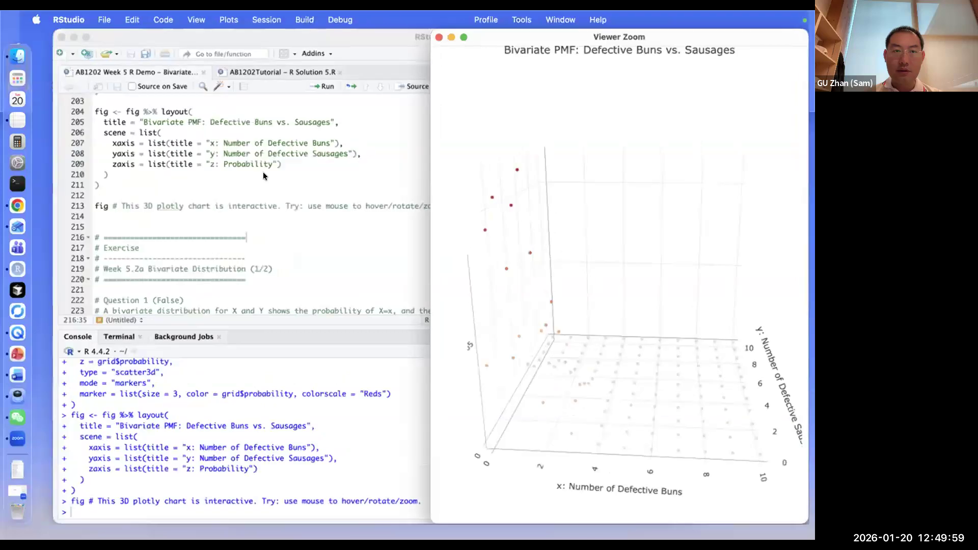
Step: Remove all objects from the R environment, including hidden ones, and clear all items in the Viewer history
left_click(242, 201)
scroll(336, 203, "up", 20)
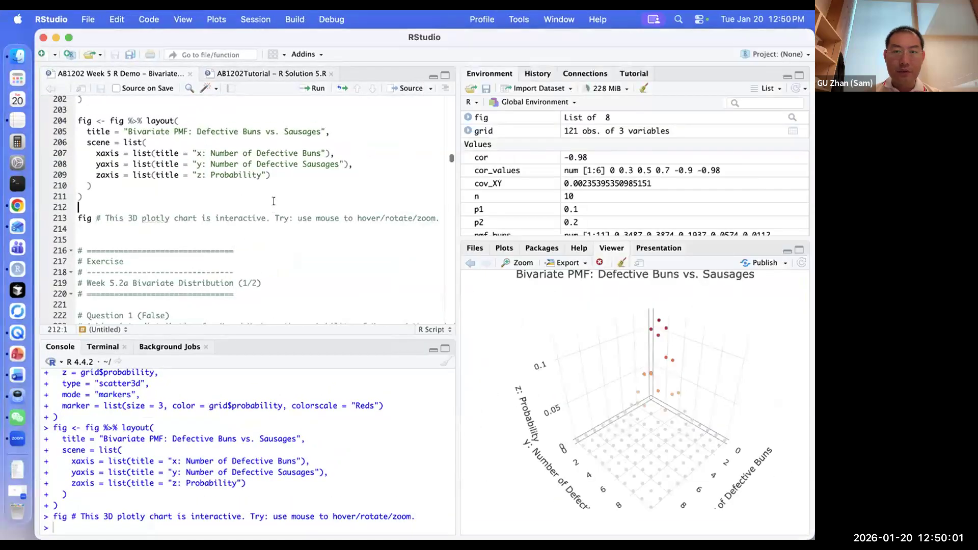
left_click(643, 88)
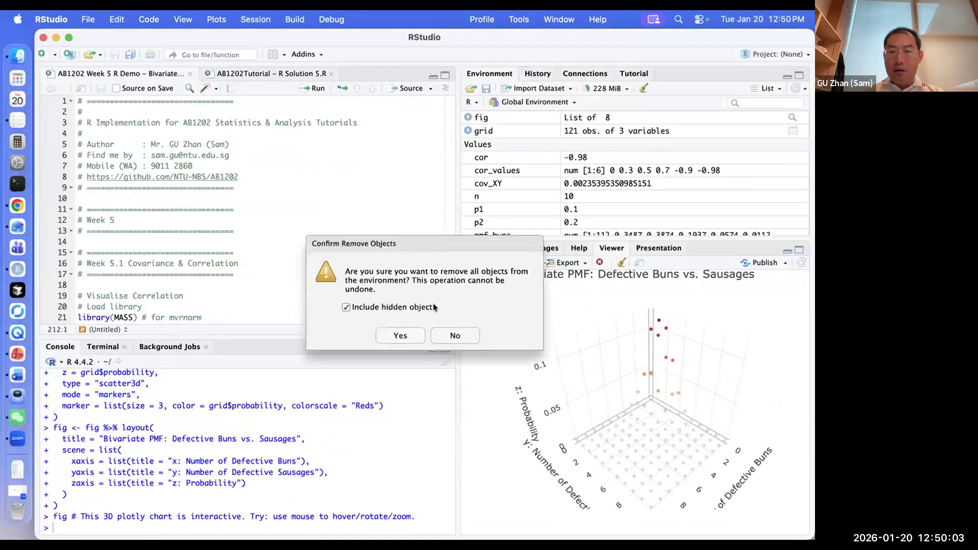
left_click(403, 336)
left_click(621, 262)
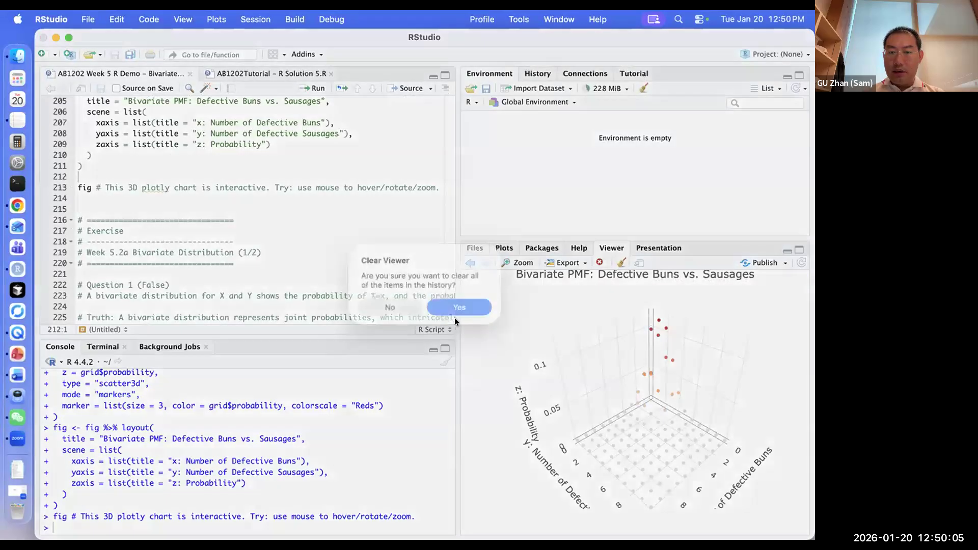
key("Return")
Step: Run the Week 5.1 Covariance & Correlation code through line 45 to plot scatterplots for correlations 0, 0.3, 0.5, 0.7, -0.9 and -0.98
scroll(313, 245, "up", 20)
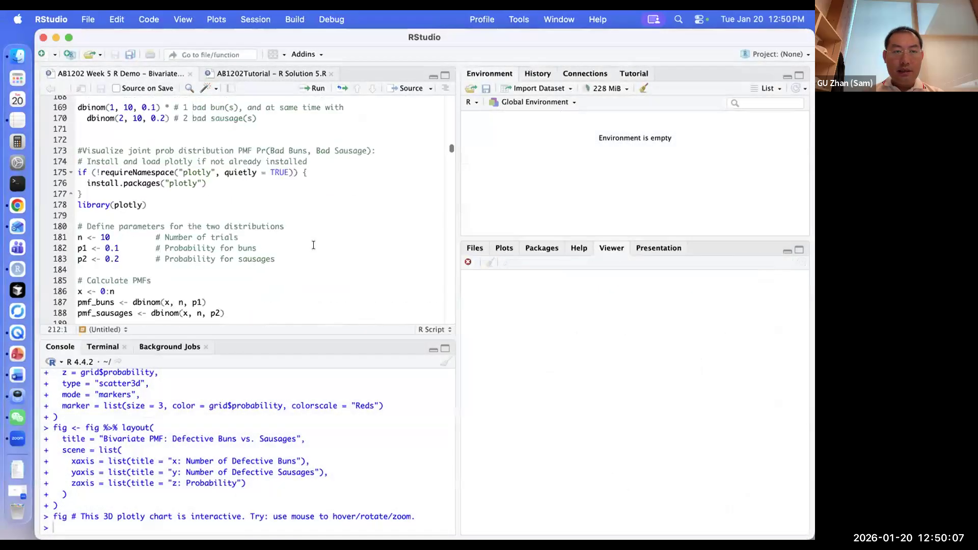
left_click(139, 112)
key("Left")
key("Down")
key("Down")
key("Down")
key("Down")
key("Down")
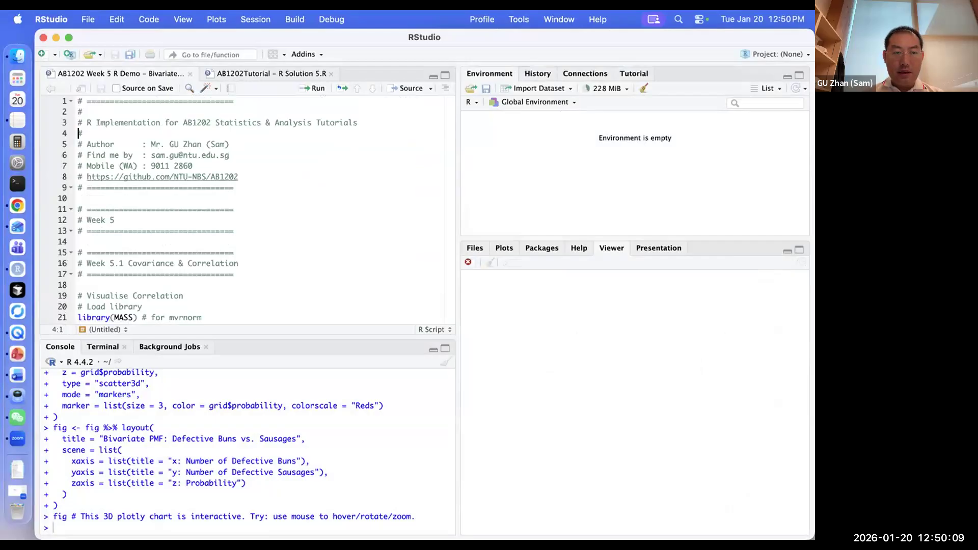
key("Down")
key("Down")
key("Down")
key("Down")
key("Down")
key("Down")
key("Down")
key("Down")
key("Down")
key("Down")
key("Down")
key("Down")
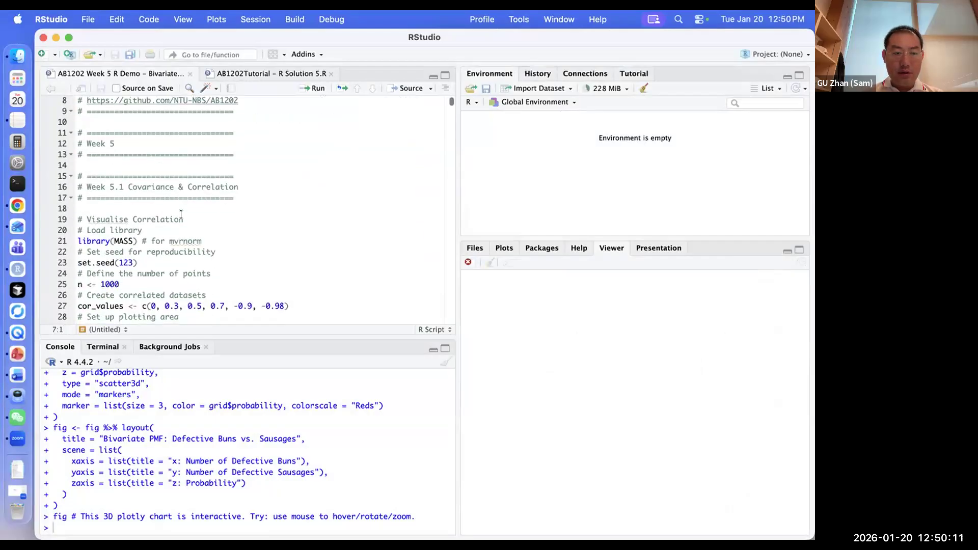
key("super+Return")
key("super+Return")
key("super+Return")
key("super+Return")
key("super+Return")
key("super+Return")
key("super+Return")
key("super+Return")
key("super+Return")
key("super+Return")
key("super+Return")
key("super+Return")
key("super+Return")
key("super+Return")
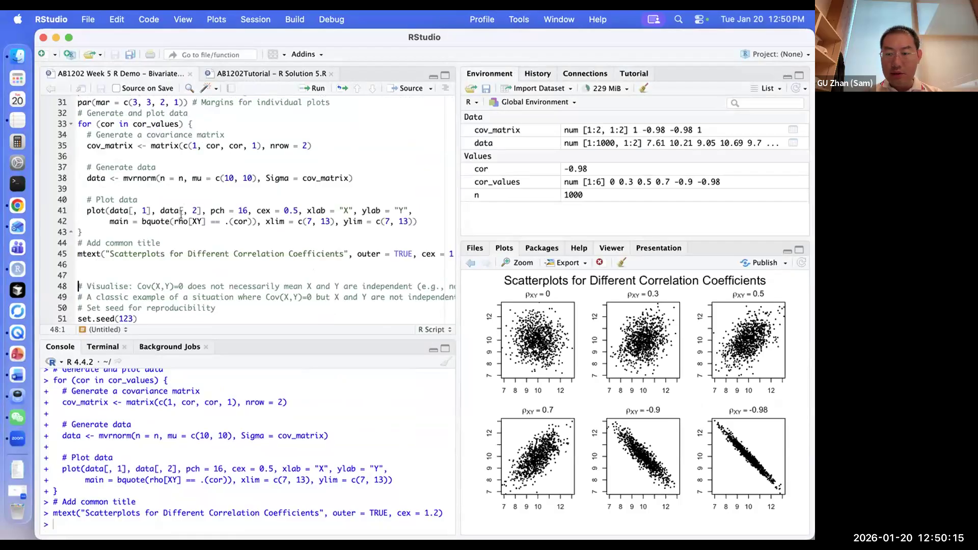
scroll(227, 232, "up", 2)
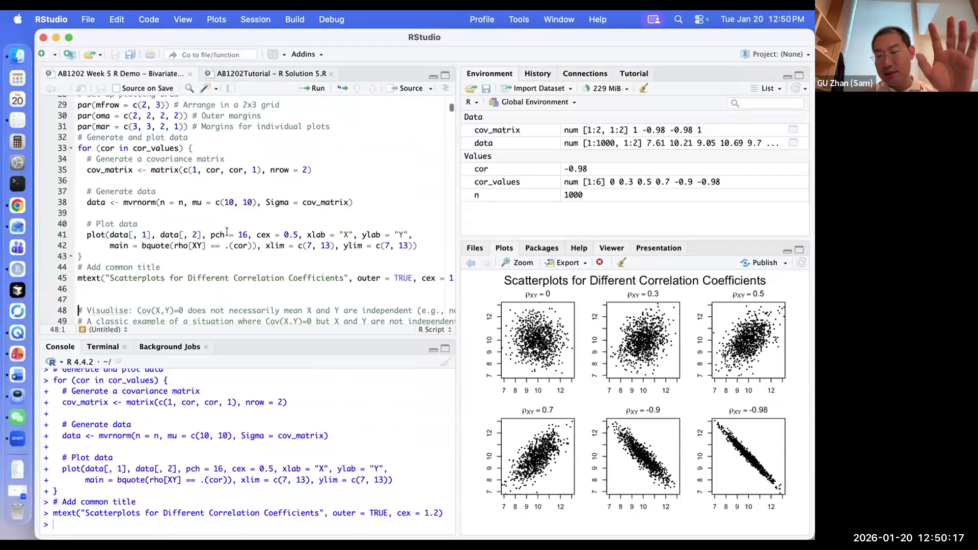
scroll(227, 232, "up", 4)
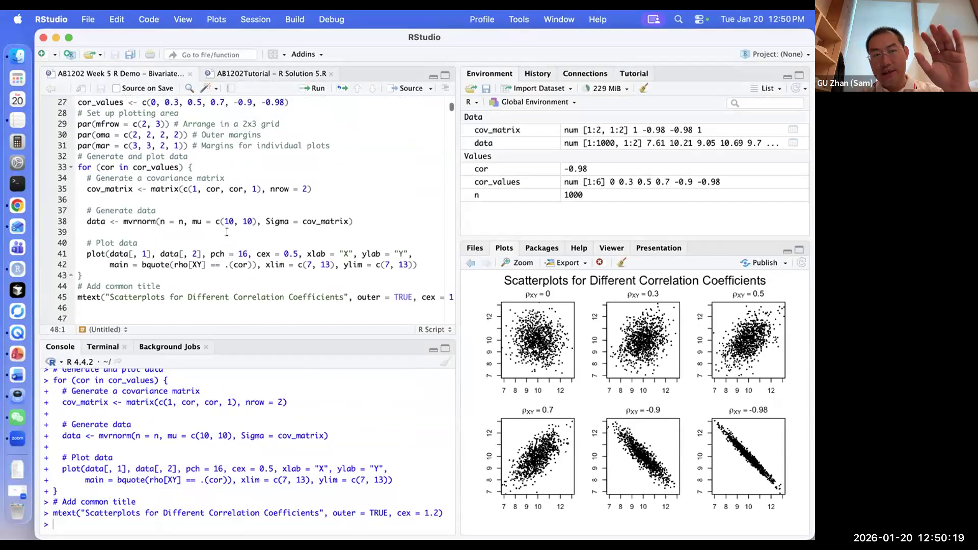
Step: Run the zero-covariance example in lines 48 to 67 to compute Cov(X, Y) for Y = X^2 and plot Y against X
scroll(227, 231, "down", 7)
scroll(226, 232, "down", 13)
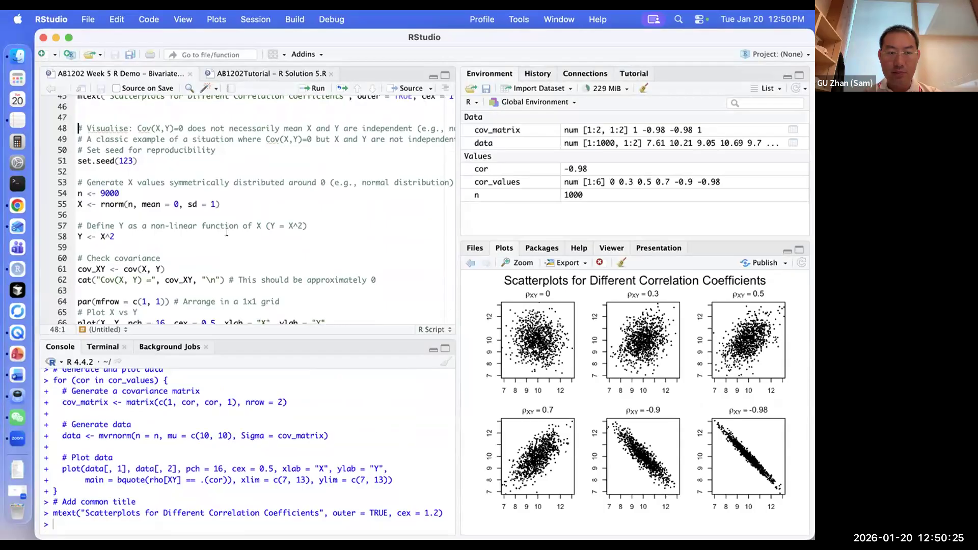
scroll(226, 232, "down", 7)
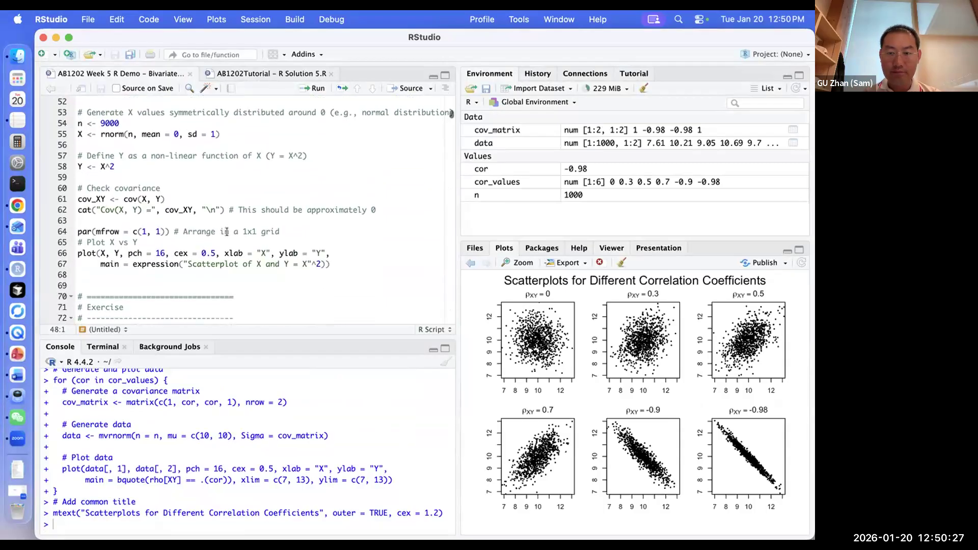
key("super+Return")
key("super+Return")
key("super+Return")
key("super+Return")
key("super+Return")
key("super+Return")
key("super+Return")
key("super+Return")
key("super+Return")
key("super+Return")
key("super+Return")
key("super+Return")
key("super+Return")
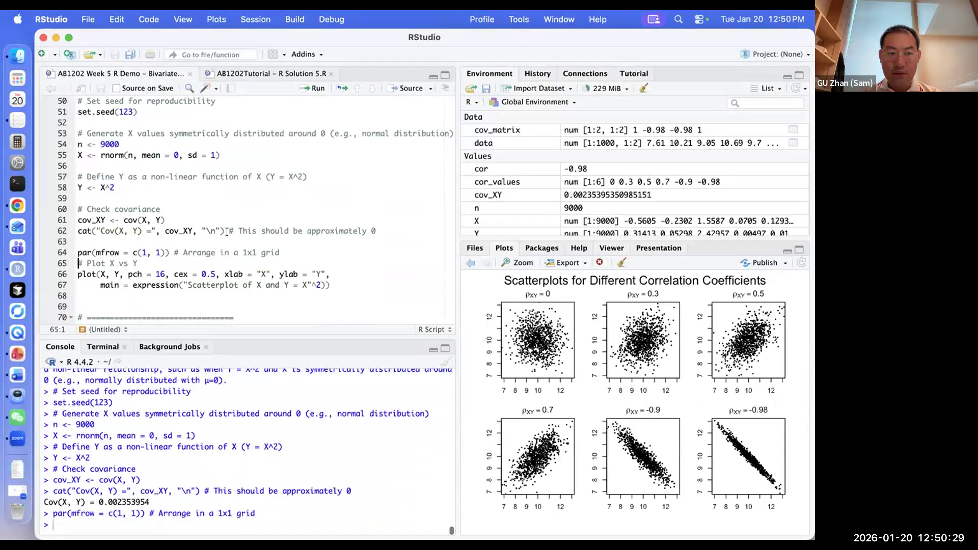
key("super+Return")
key("super+Return")
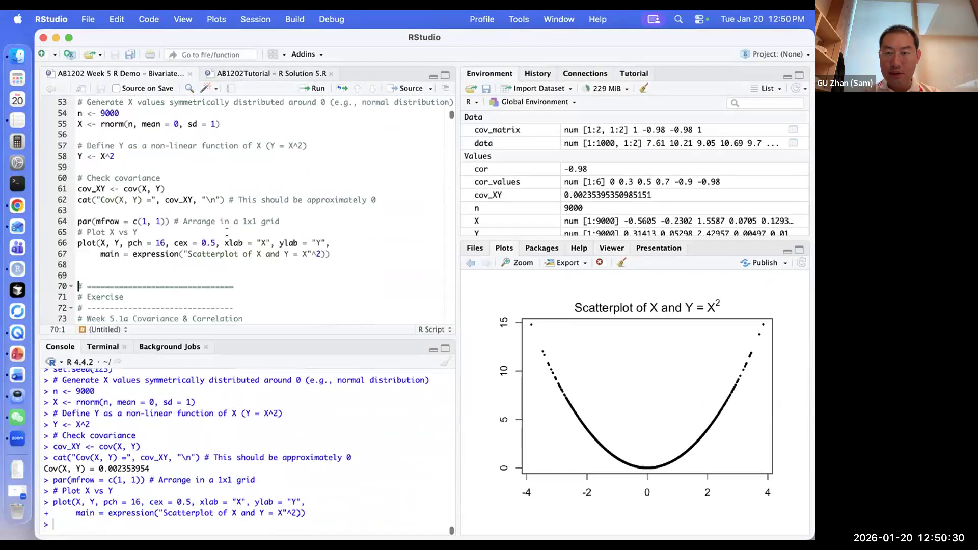
Step: Go back to the plot of different correlation coefficients, view it enlarged in a maximized window, and close the enlarged view
left_click(470, 263)
left_click(524, 264)
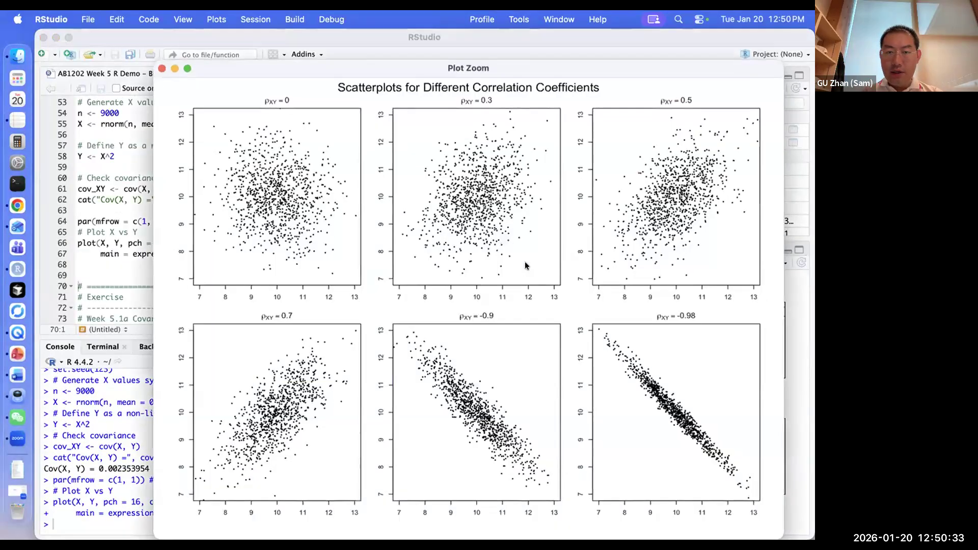
key("ctrl+alt+Return")
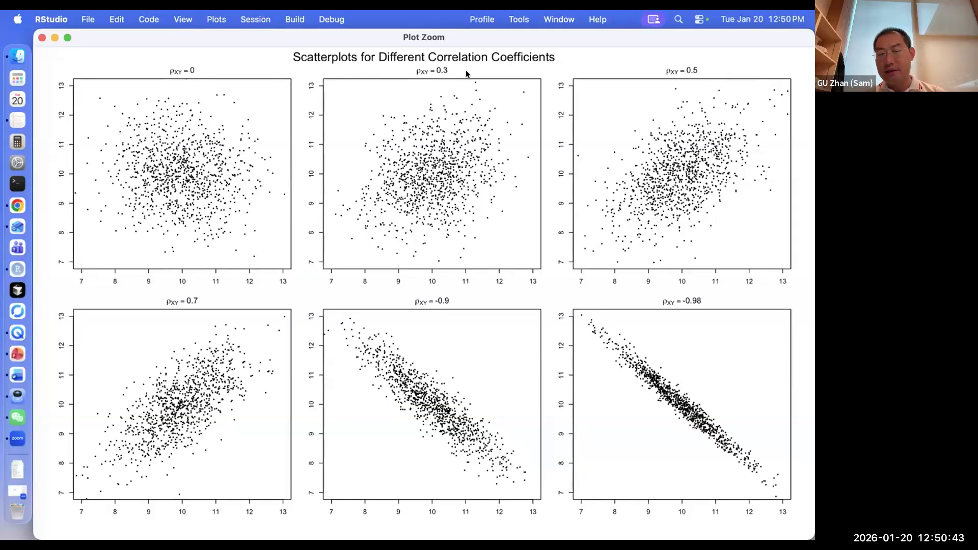
left_click(42, 39)
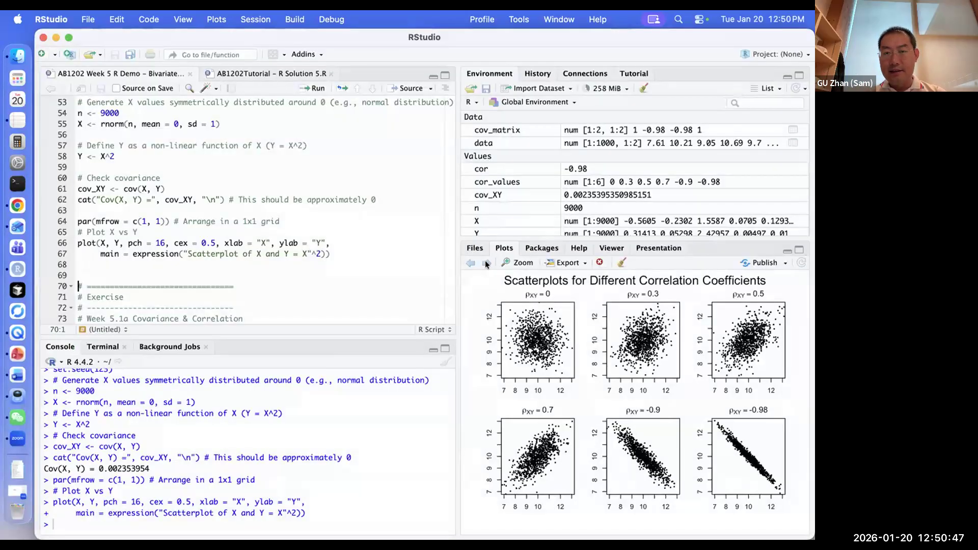
Step: Return to the scatterplot of X and Y = X^2, examine it enlarged, and close the enlarged view
left_click(486, 264)
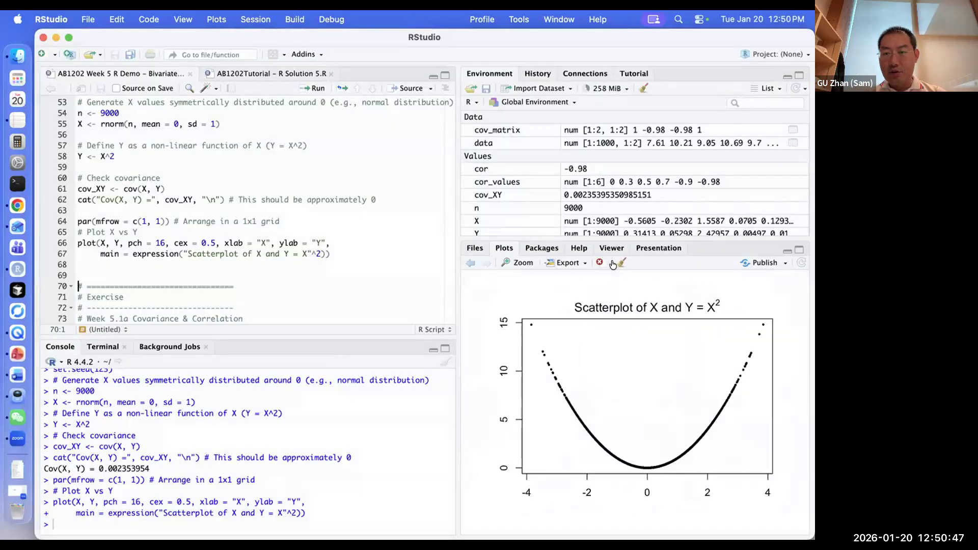
left_click(560, 263)
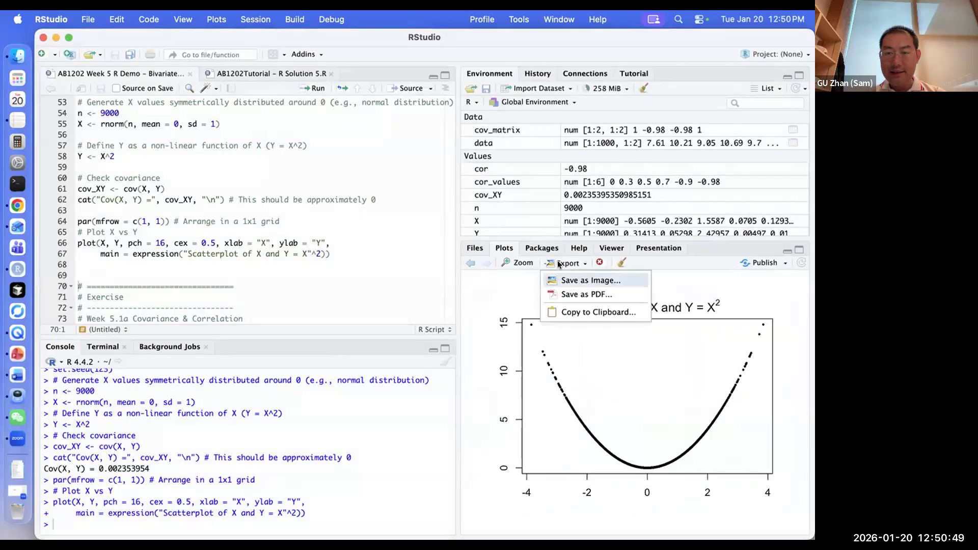
left_click(513, 267)
left_click(516, 261)
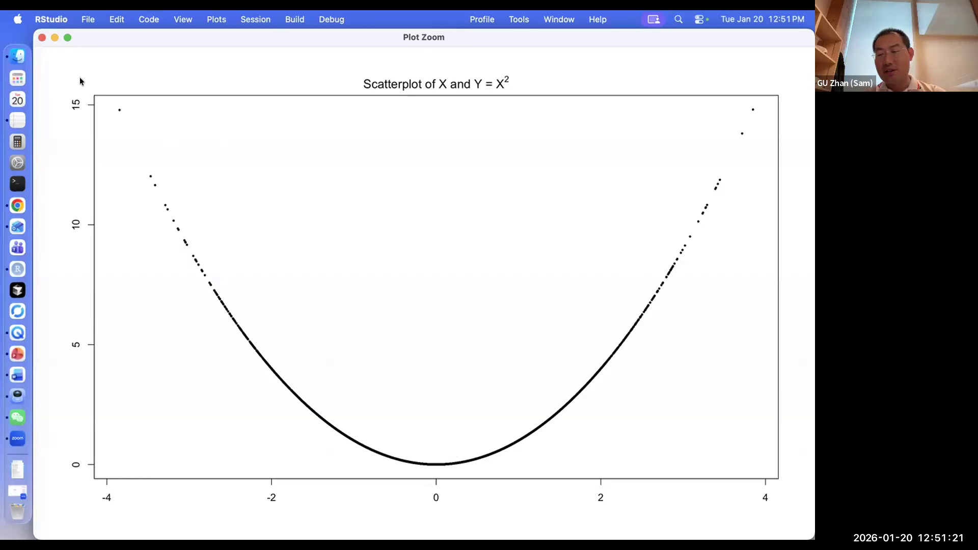
left_click(42, 38)
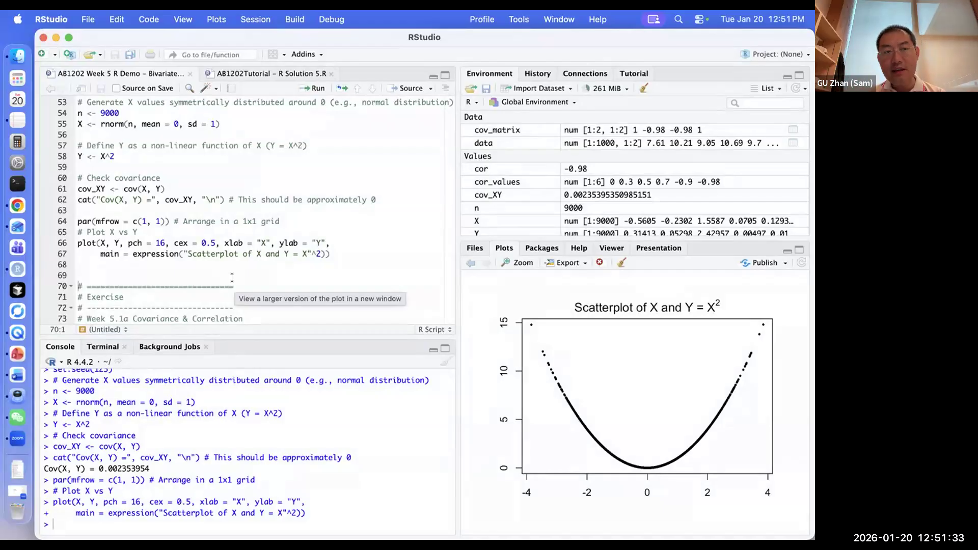
Step: Rerun the covariance check in lines 61 and 62 to print Cov(X, Y) in the console again
left_click(182, 211)
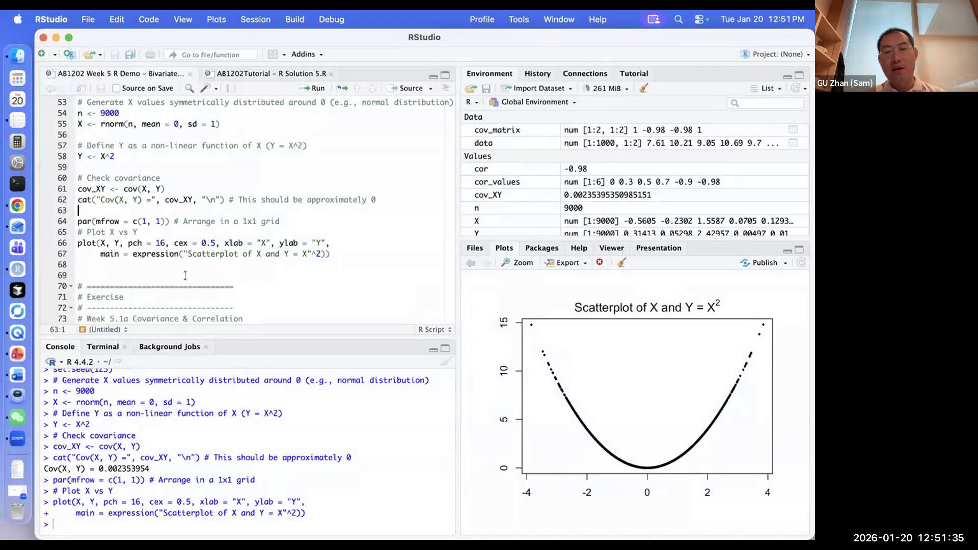
left_click(212, 264)
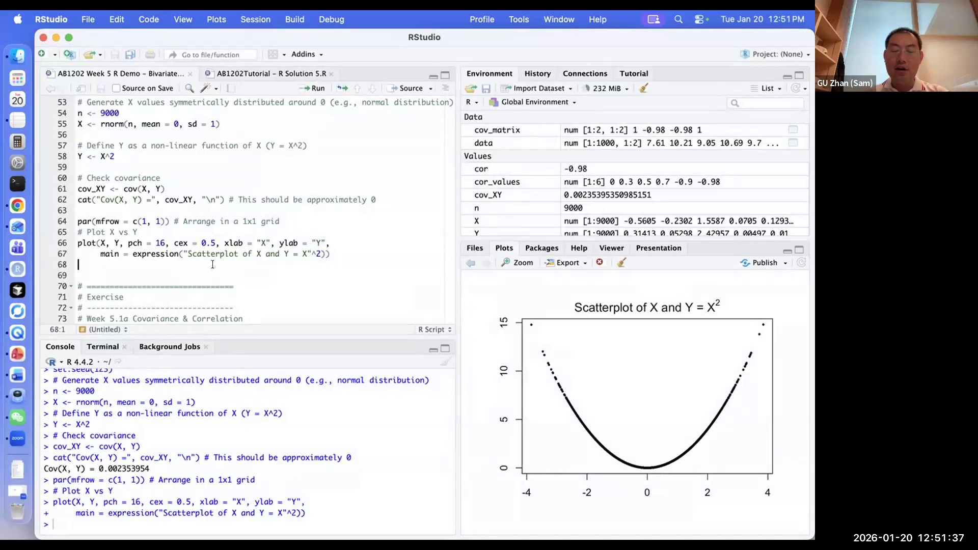
scroll(213, 264, "down", 2)
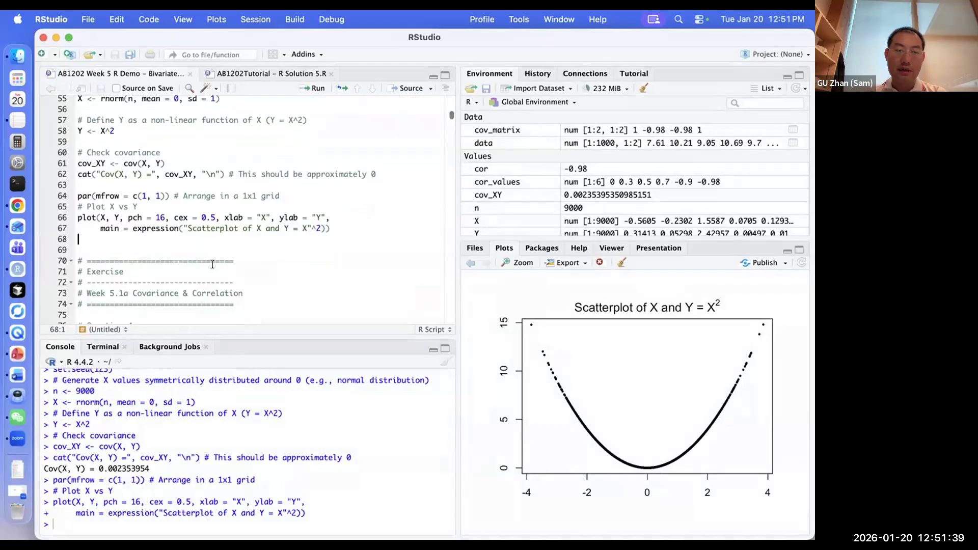
scroll(212, 264, "up", 3)
scroll(212, 265, "up", 1)
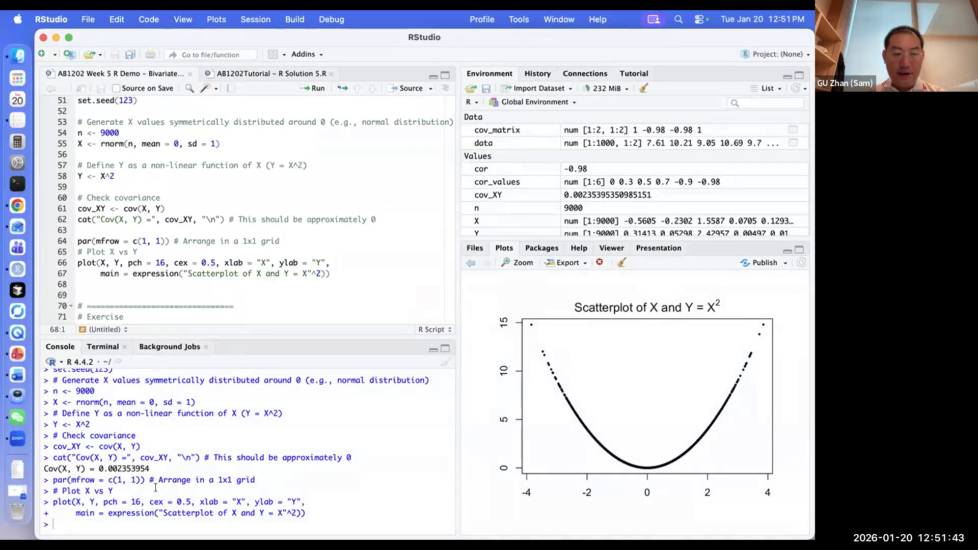
scroll(155, 488, "up", 1)
left_click(81, 208)
key("super+Return")
key("super+Return")
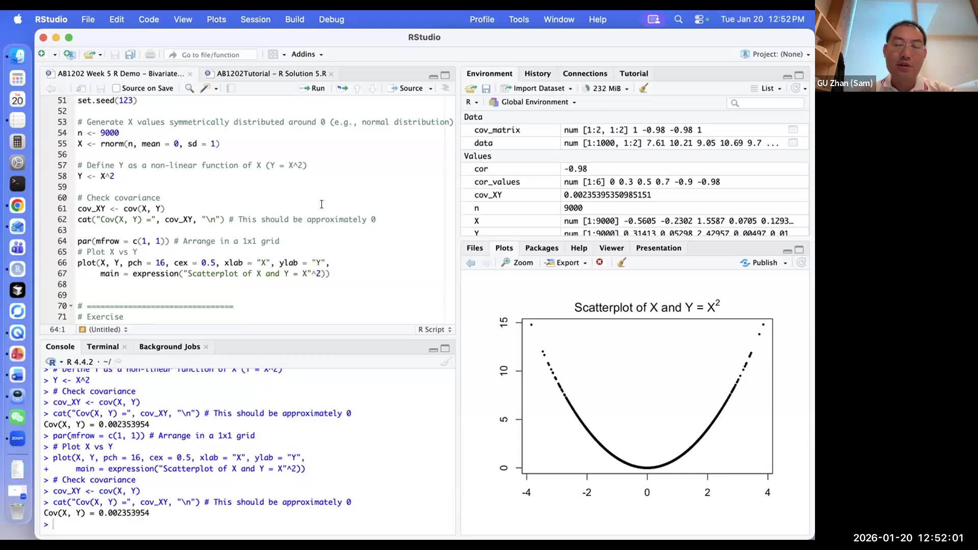
Step: Skip the Week 5.1a exercise code and place the cursor at the hotdog example in the Week 5.2a Bivariate Distribution section
key("ctrl+Left")
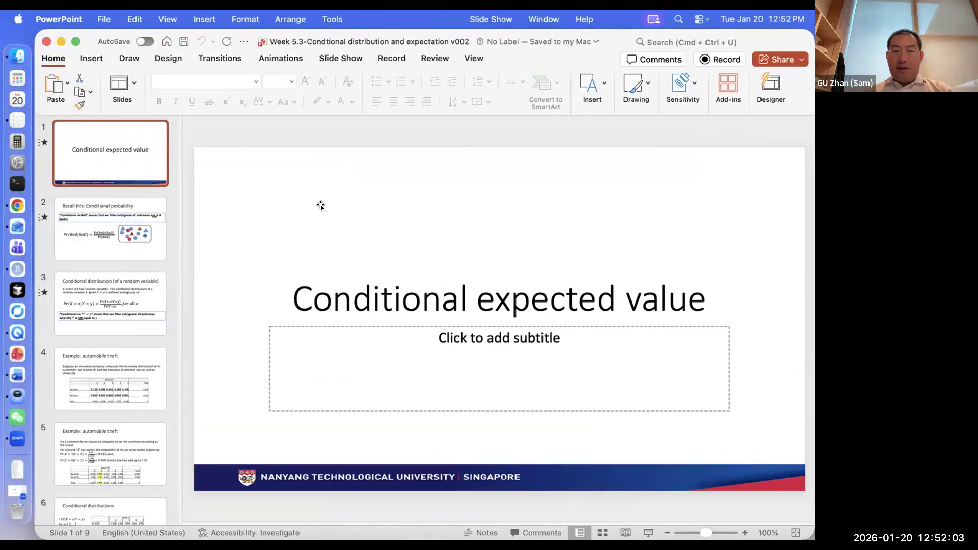
key("ctrl+Right")
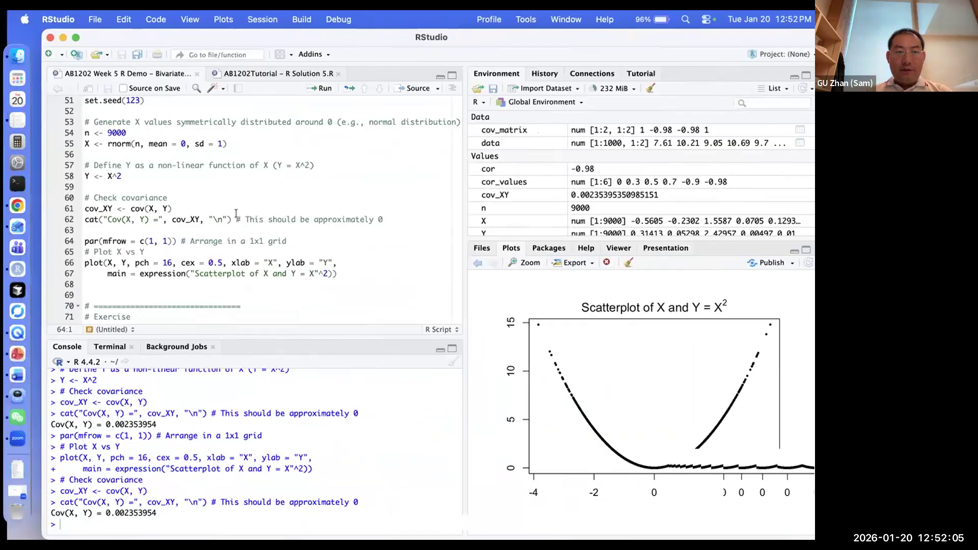
scroll(235, 213, "down", 15)
scroll(236, 215, "down", 5)
left_click(161, 195)
scroll(162, 195, "down", 8)
scroll(161, 195, "down", 8)
scroll(161, 195, "down", 10)
scroll(162, 195, "down", 8)
scroll(161, 195, "down", 10)
scroll(161, 195, "down", 10)
scroll(162, 195, "down", 14)
scroll(161, 195, "up", 20)
scroll(162, 195, "down", 20)
left_click(124, 176)
key("Down")
key("Down")
key("Down")
key("Down")
key("Down")
scroll(123, 173, "down", 1)
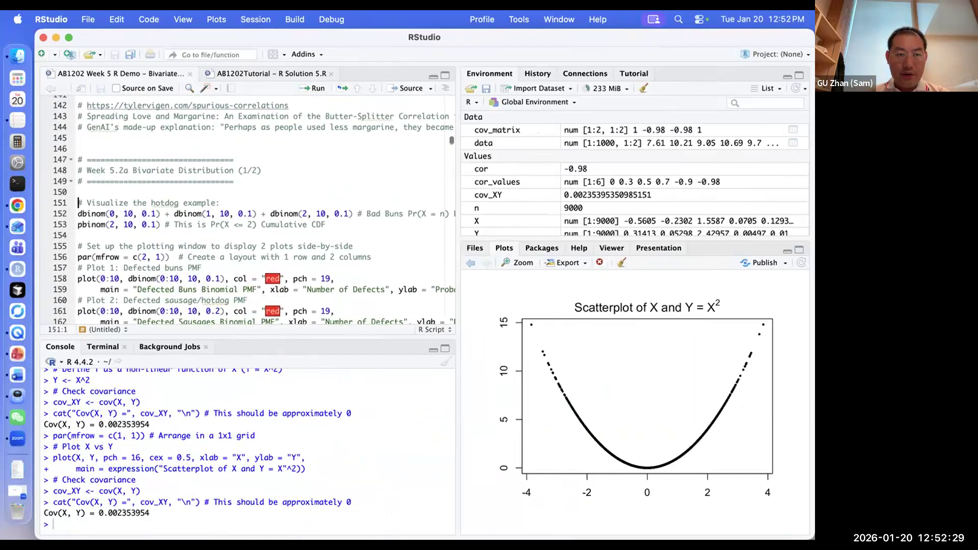
scroll(209, 180, "down", 2)
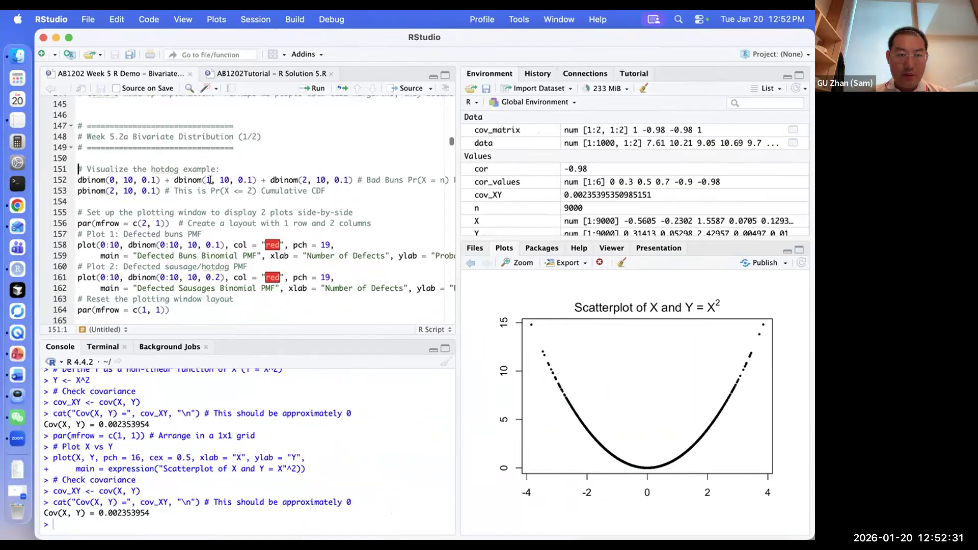
Step: Run the hotdog example's summed dbinom probabilities for 0 to 2 bad buns and the matching cumulative pbinom(2, 10, 0.1)
key("super+Return")
key("super+Return")
key("super+Return")
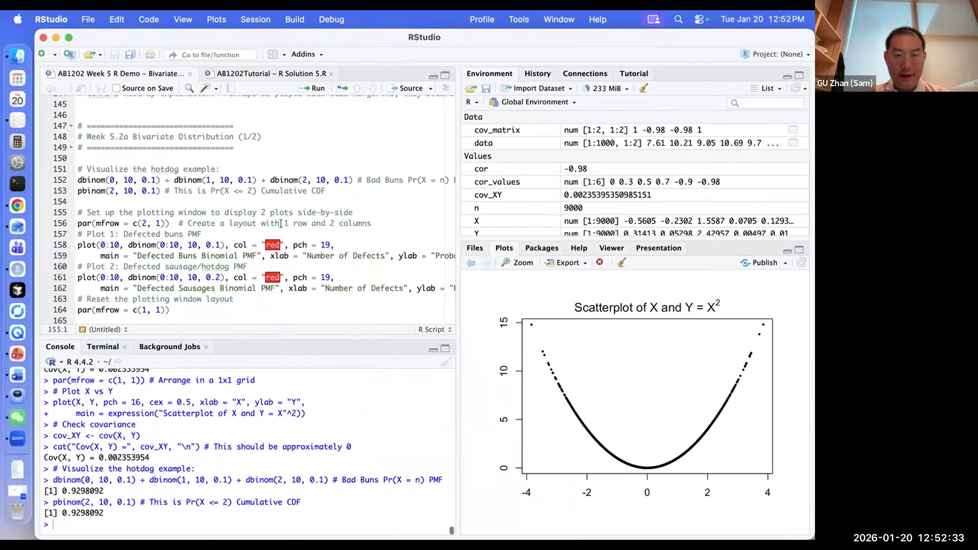
scroll(281, 224, "right", 5)
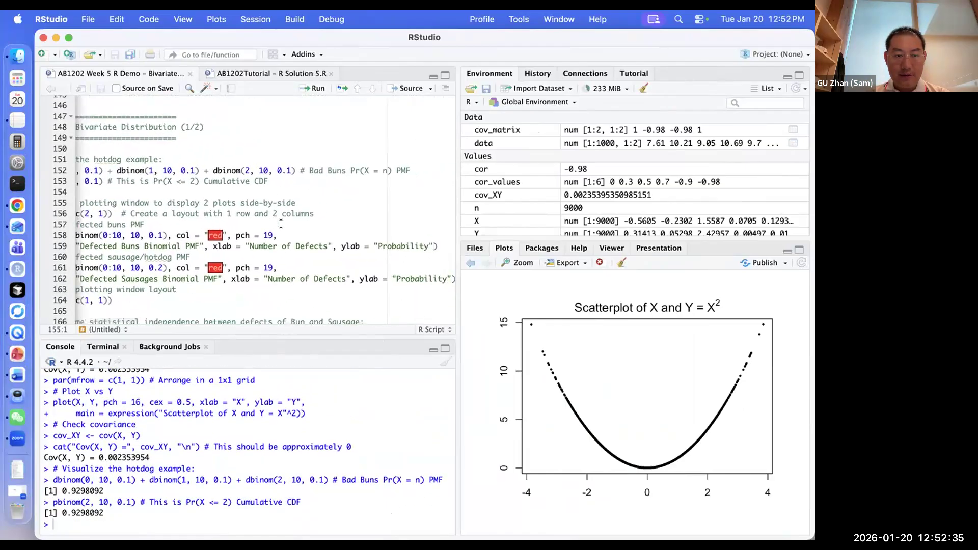
scroll(281, 224, "left", 5)
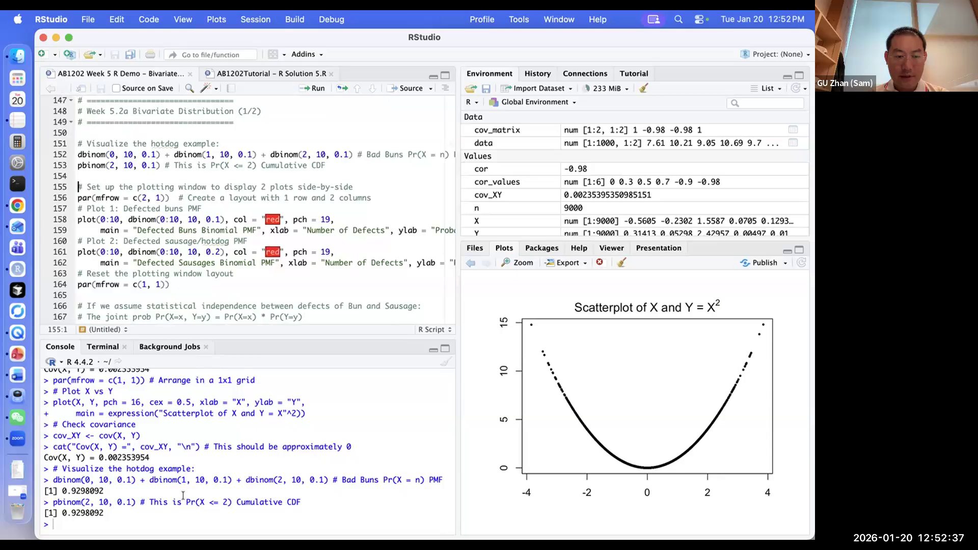
Step: Set the c(2, 1) plot layout, plot the Defected Buns Binomial PMF from the script, and enlarge the plot pane to full height
scroll(262, 188, "down", 1)
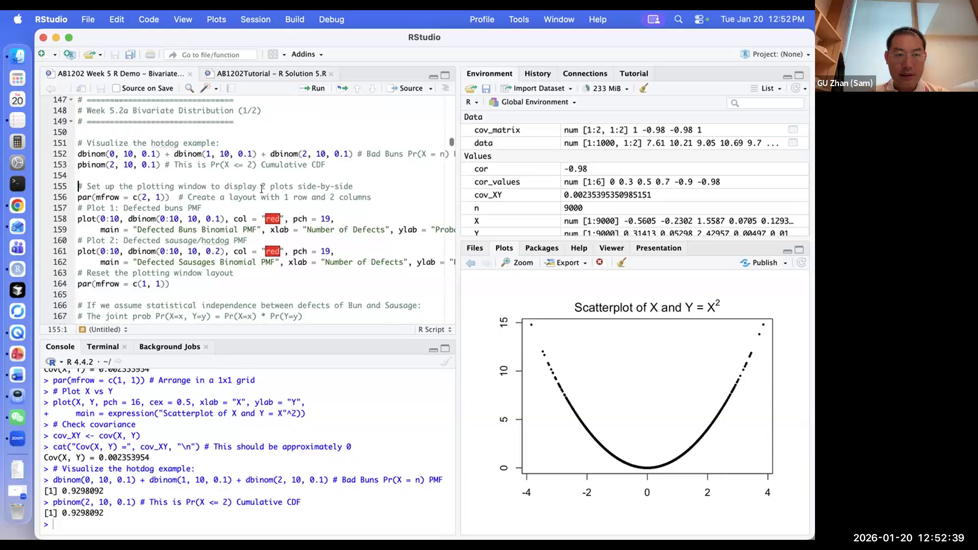
key("super+Return")
key("super+Return")
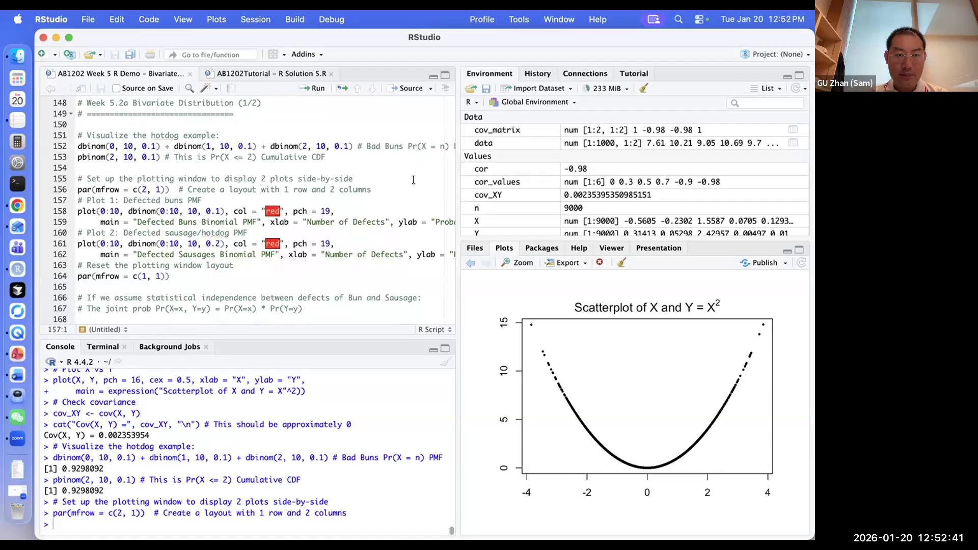
key("super+Return")
key("super+Return")
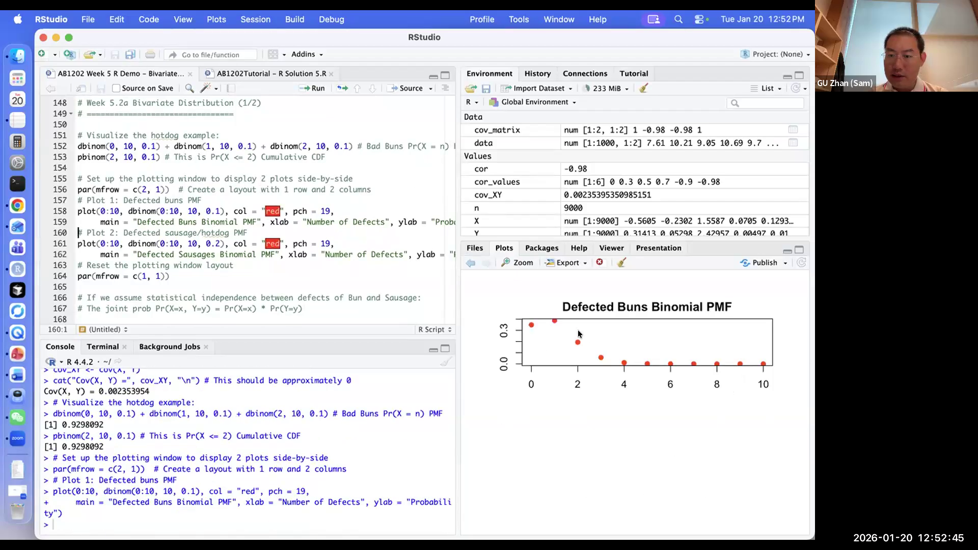
left_click(798, 249)
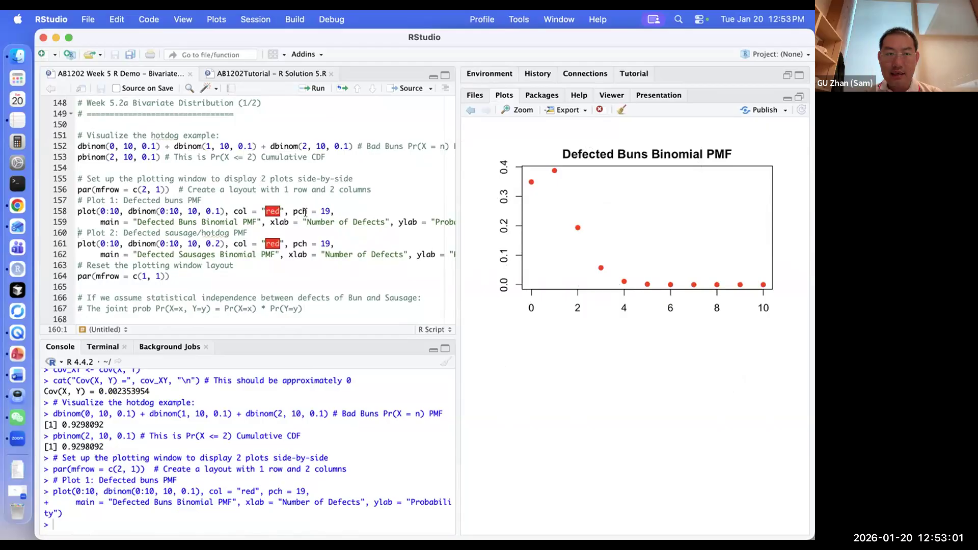
Step: Run the script lines that plot the Defected Sausages Binomial PMF and reset the plotting layout to c(1, 1)
scroll(333, 178, "down", 1)
scroll(334, 178, "down", 3)
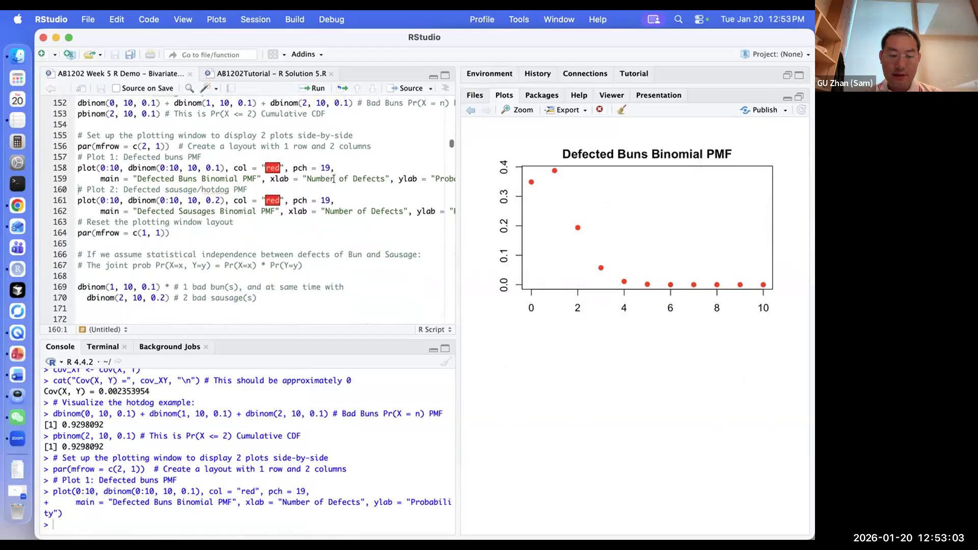
key("super+Return")
key("super+Return")
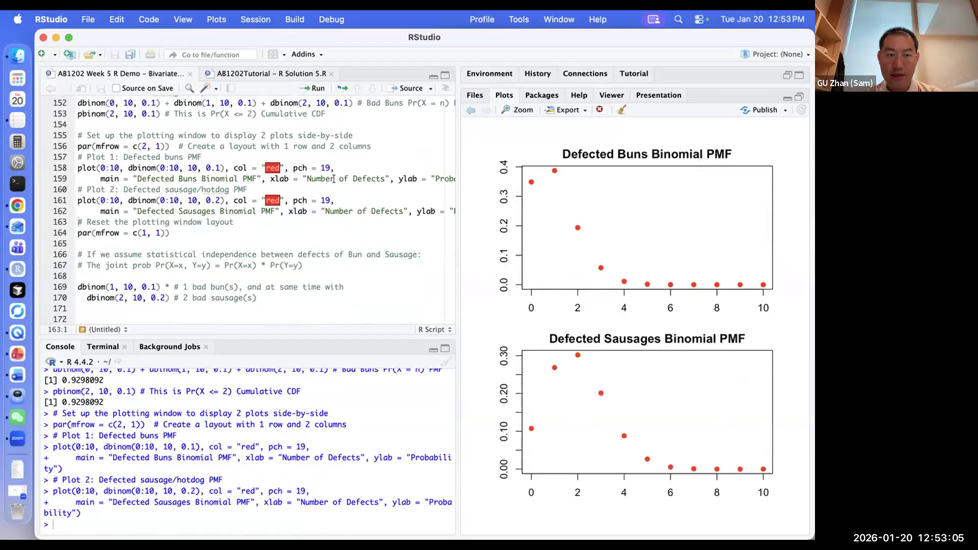
key("super+Return")
key("super+Return")
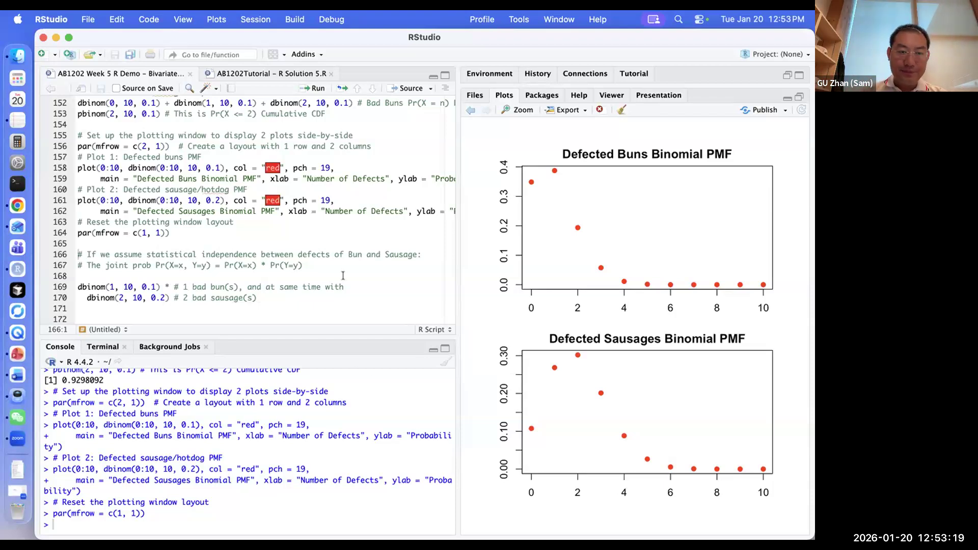
Step: Highlight the statistical independence comments, and run the joint probability calculation for 1 bad bun and 2 bad sausages
left_click(293, 237)
scroll(293, 237, "down", 2)
key("Down")
key("shift+Down")
key("shift+Down")
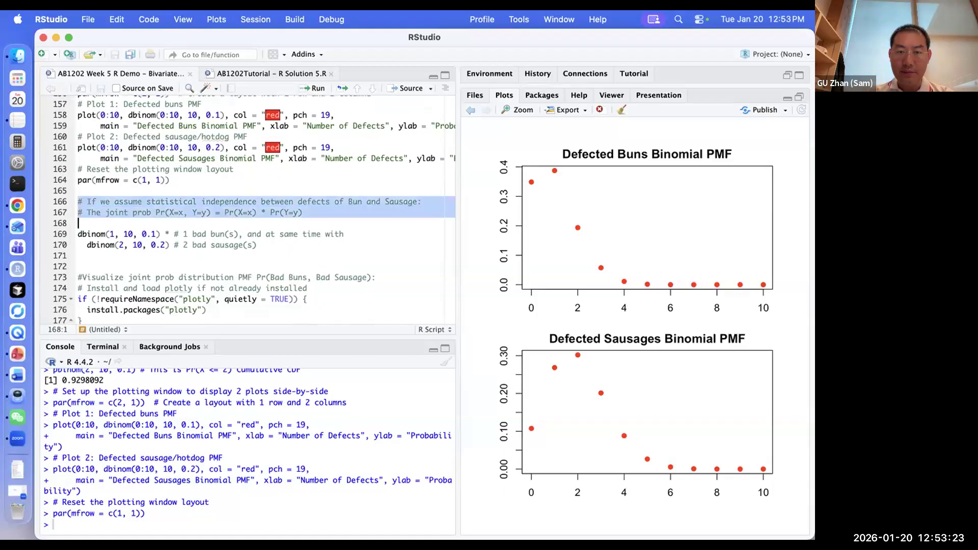
key("Down")
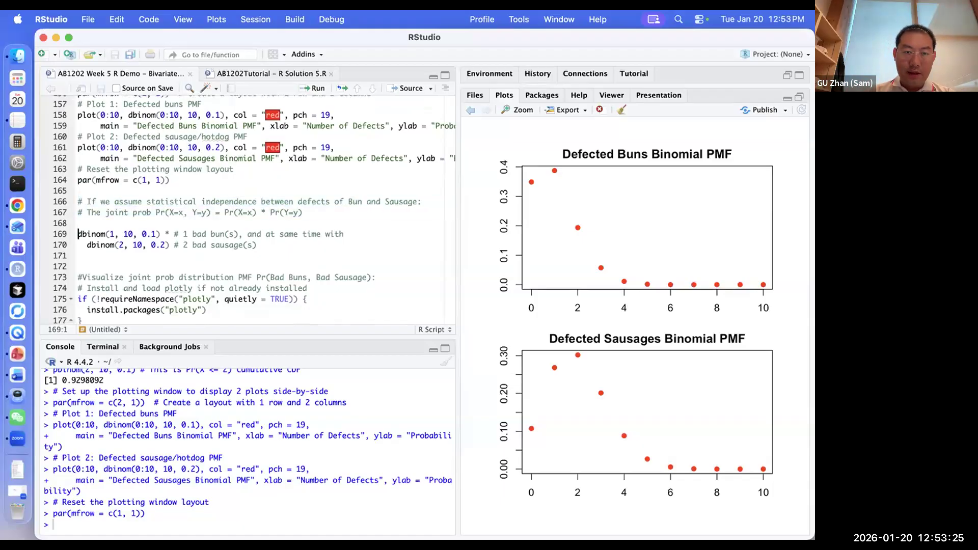
key("super+Return")
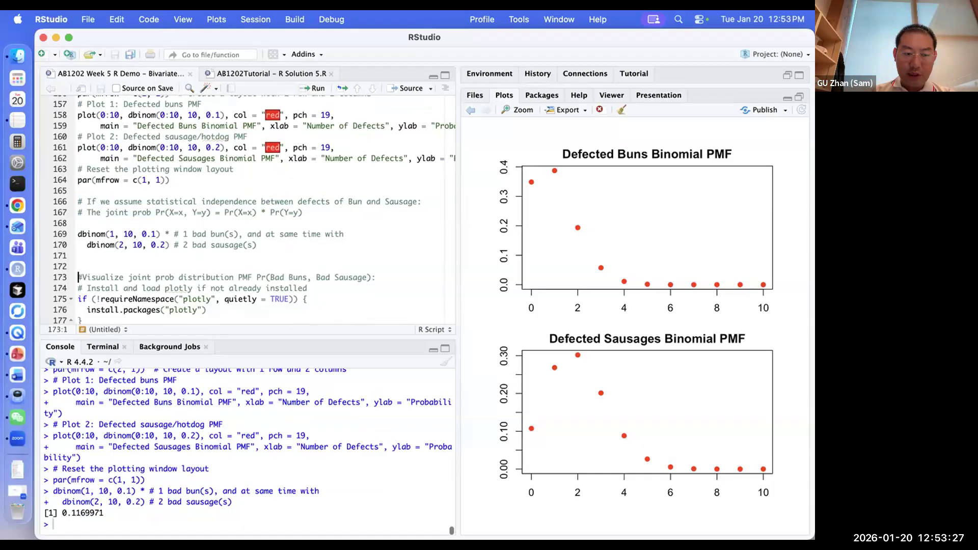
Step: Show the joint distribution code below and resize the RStudio window to fill the right half of the screen
scroll(234, 311, "down", 3)
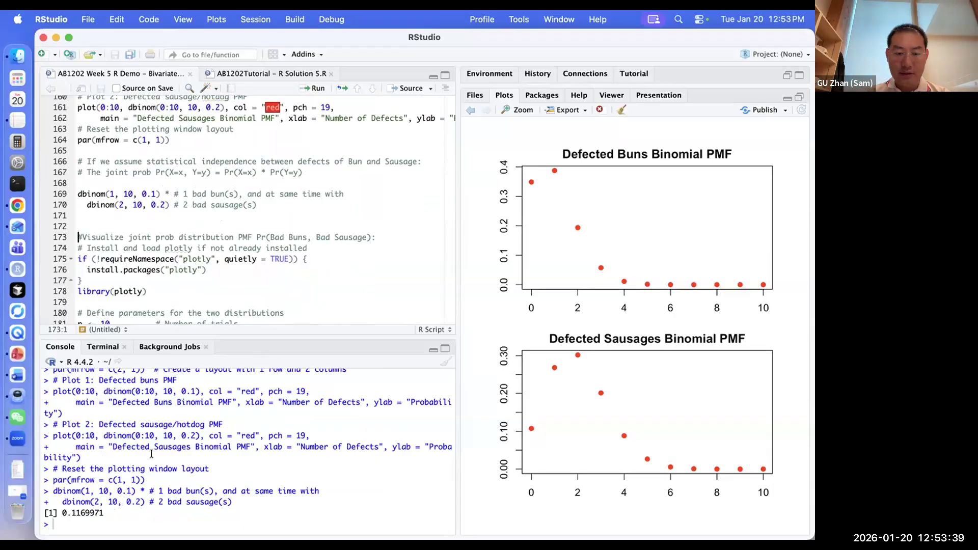
key("ctrl+alt+Right")
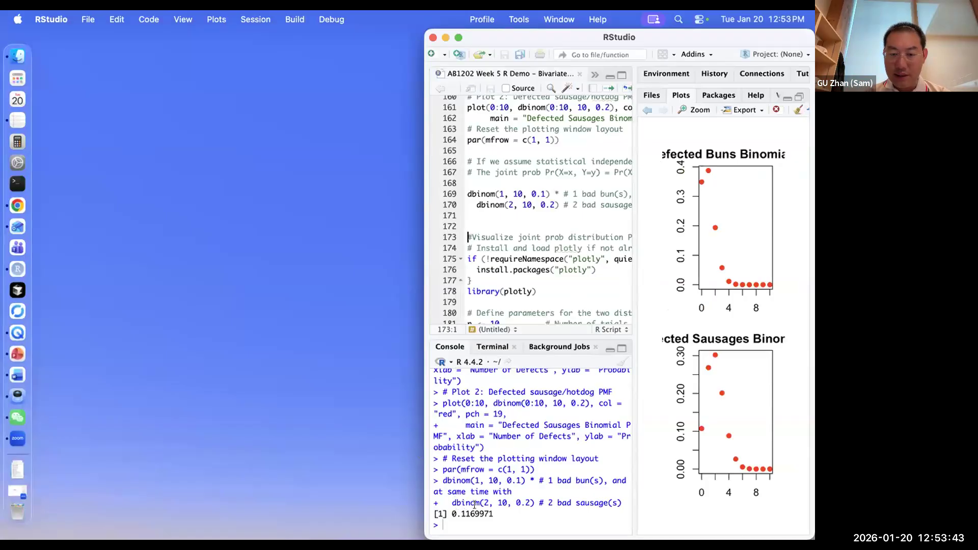
Step: Enlarge the RStudio window to fill the screen, and switch to PowerPoint to show slide 6 on the two RVs' probability distribution
key("ctrl+alt+Return")
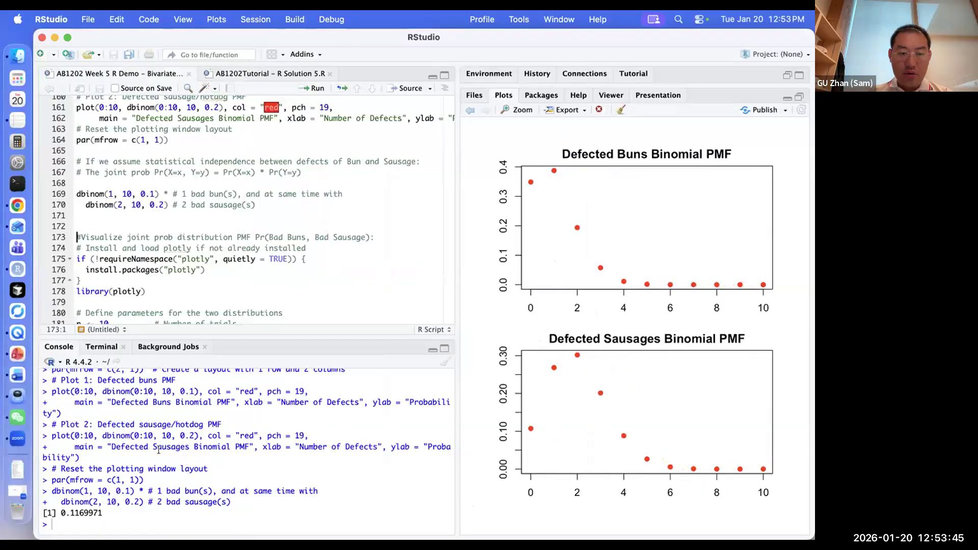
key("ctrl+Left")
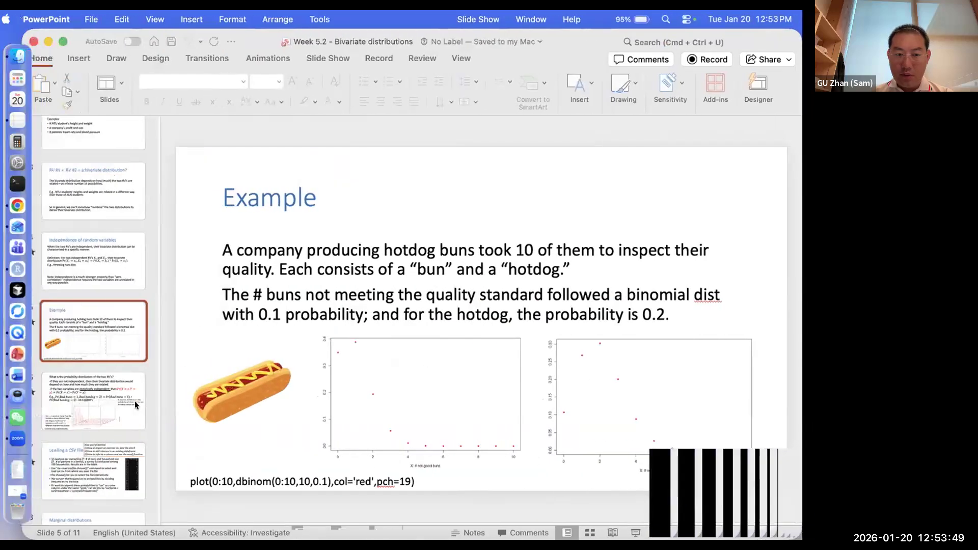
left_click(134, 402)
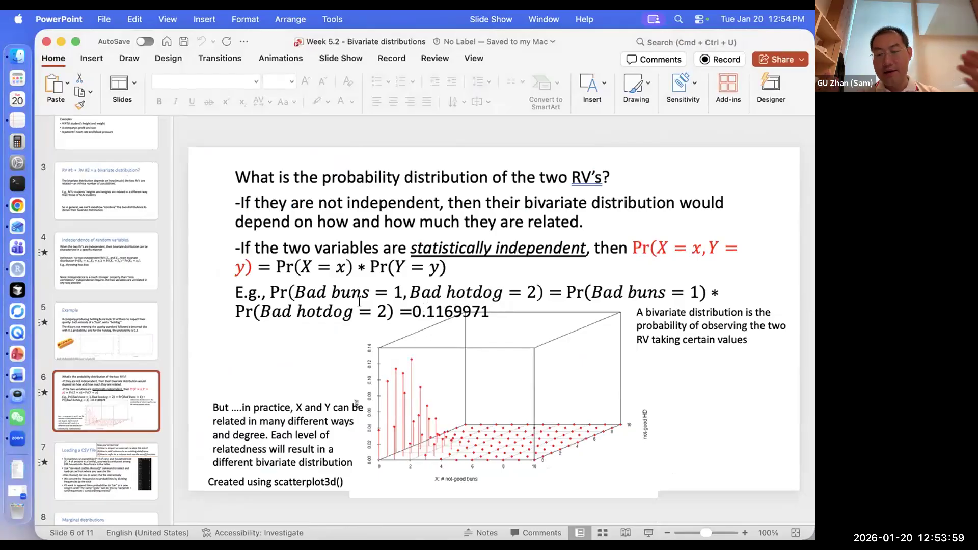
Step: Return to RStudio and run the plotly installation check and library(plotly) from the joint distribution section of the script
key("ctrl+Right")
key("ctrl+Right")
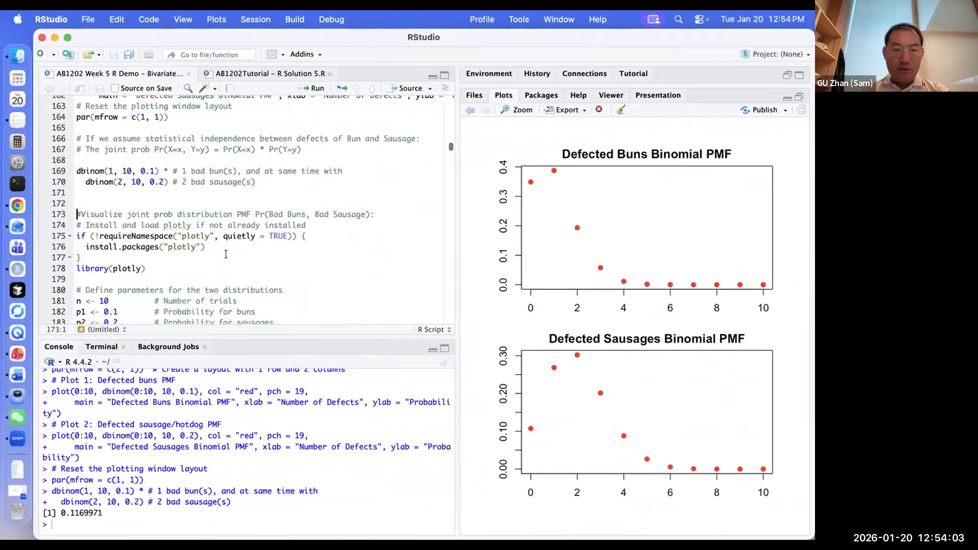
scroll(178, 152, "down", 2)
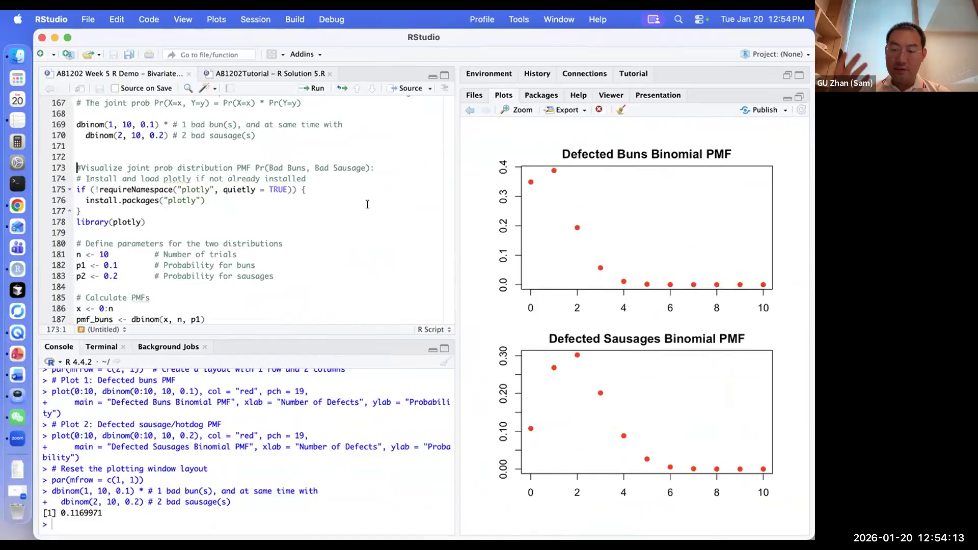
key("super+Return")
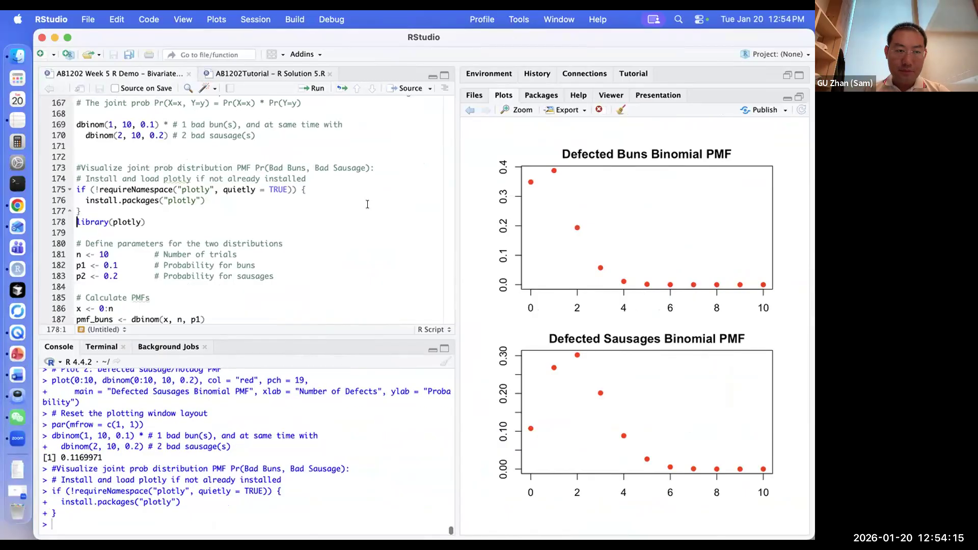
scroll(254, 203, "down", 2)
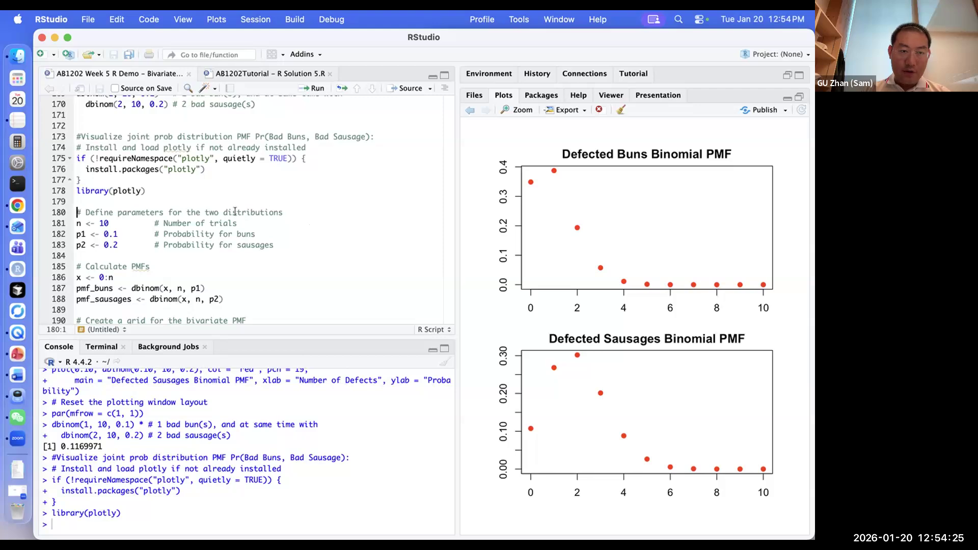
Step: Run the script lines defining the distribution parameters n as 10, p1 as 0.1 and p2 as 0.2
scroll(185, 214, "down", 1)
scroll(276, 205, "down", 1)
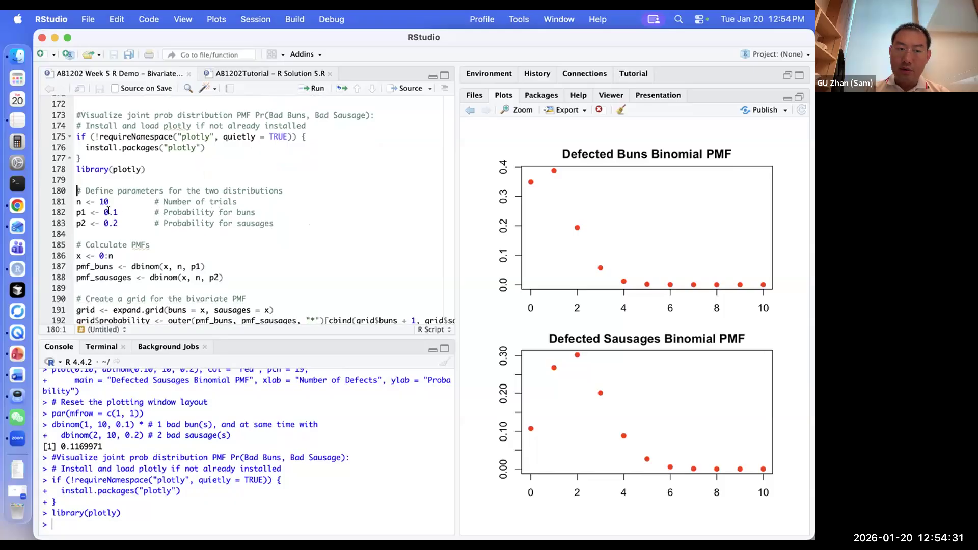
key("super+Return")
key("super+Return")
key("super+Return")
key("super+Return")
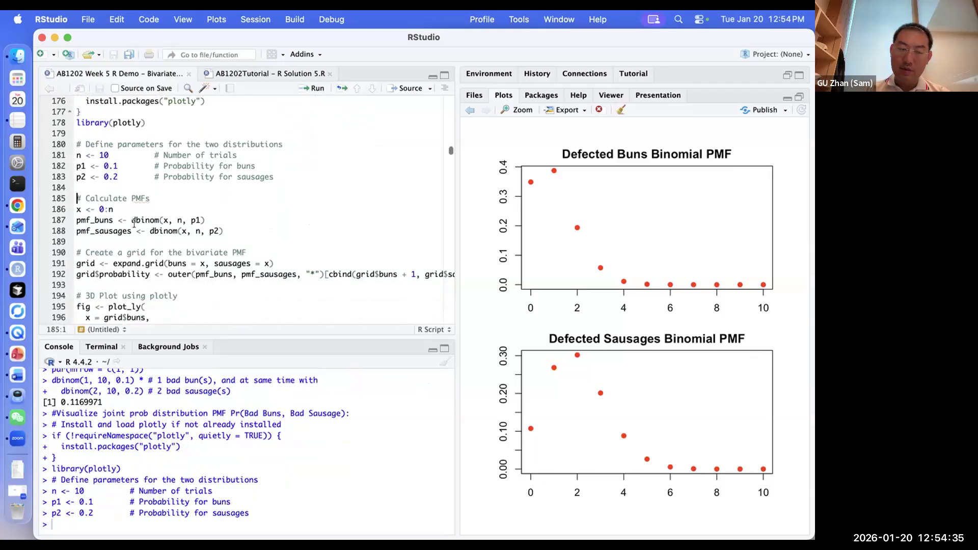
Step: Run the Calculate PMFs lines that define x as 0:n and compute pmf_buns and pmf_sausages with dbinom
scroll(134, 224, "down", 1)
key("super+Return")
key("super+Return")
key("super+Return")
key("super+Return")
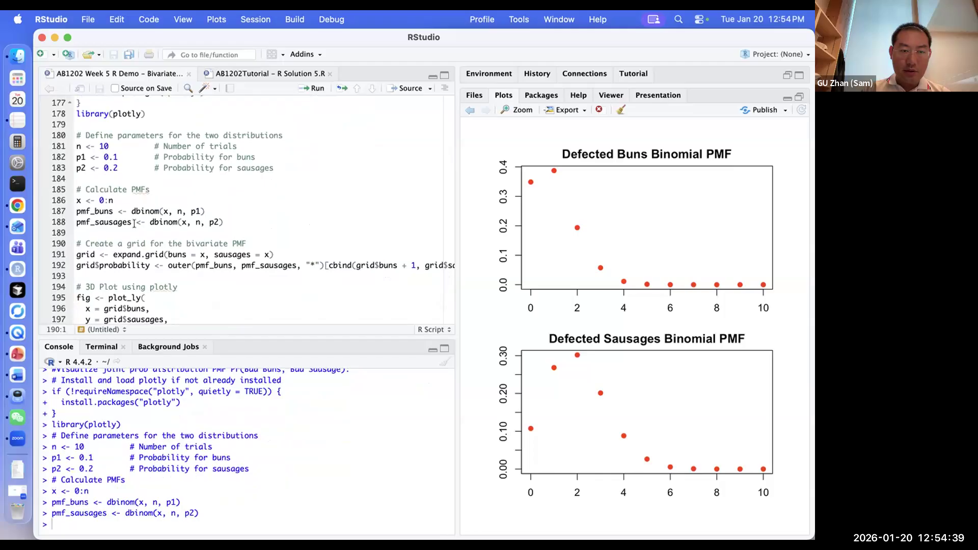
Step: Run the code that builds the bivariate PMF grid and displays the 3D plotly chart of defective buns vs. sausages
key("super+Return")
key("super+Return")
key("super+Return")
key("super+Return")
key("super+Return")
key("super+Return")
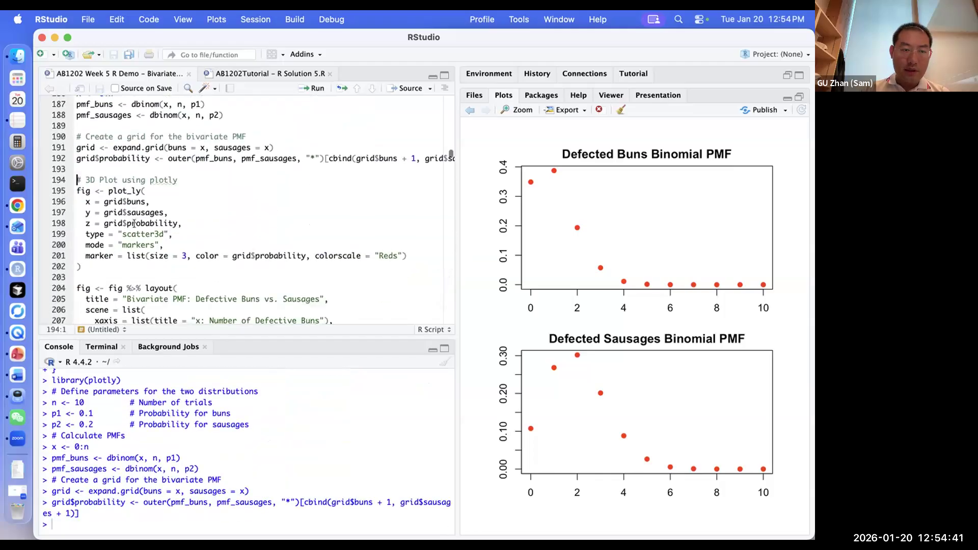
key("super+Return")
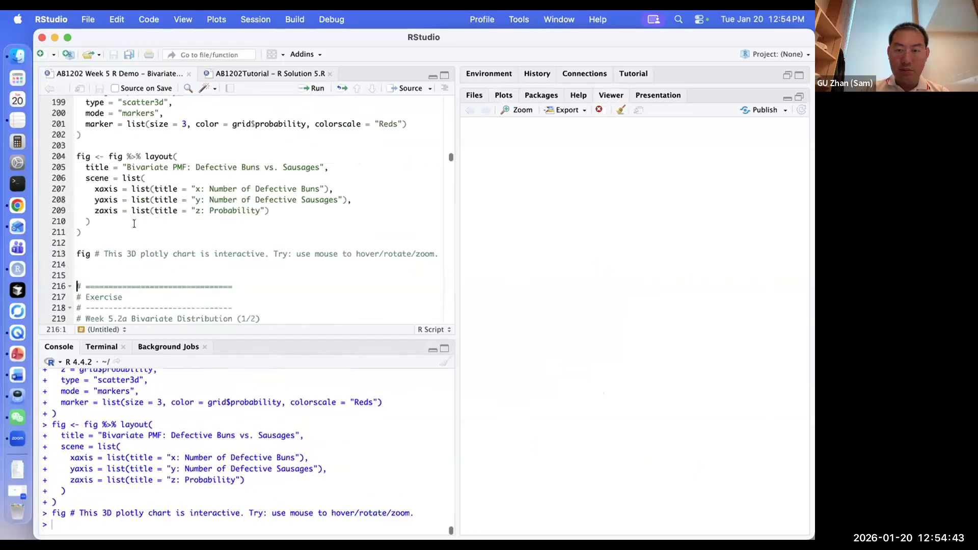
Step: Open the 3D bivariate PMF chart in an enlarged window, rotate it to inspect individual points' probabilities, and close that window
left_click(518, 111)
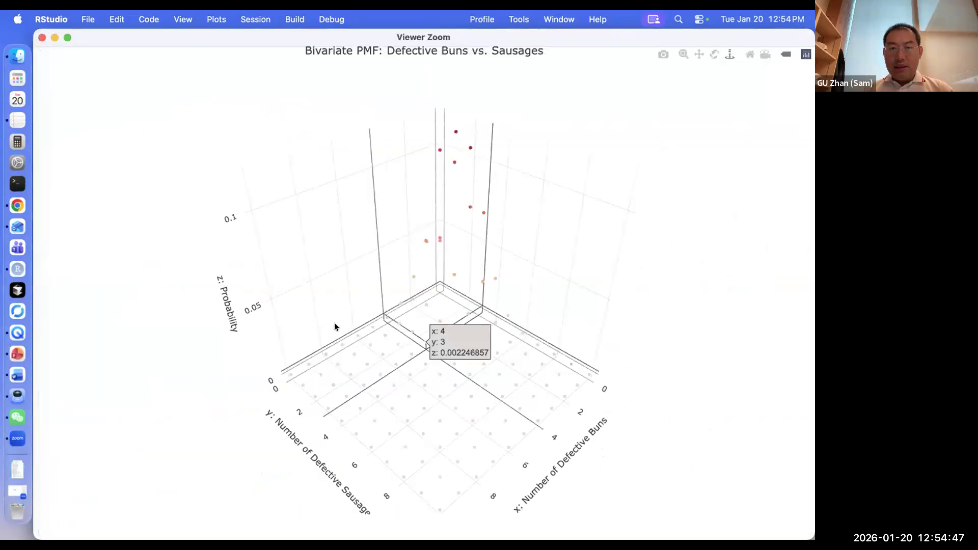
left_click_drag(254, 415, 261, 476)
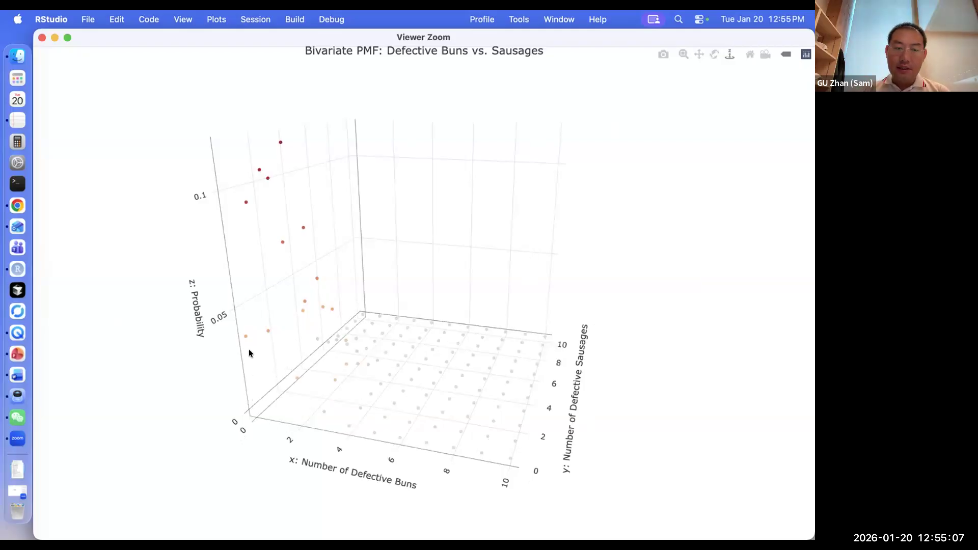
mouse_move(242, 337)
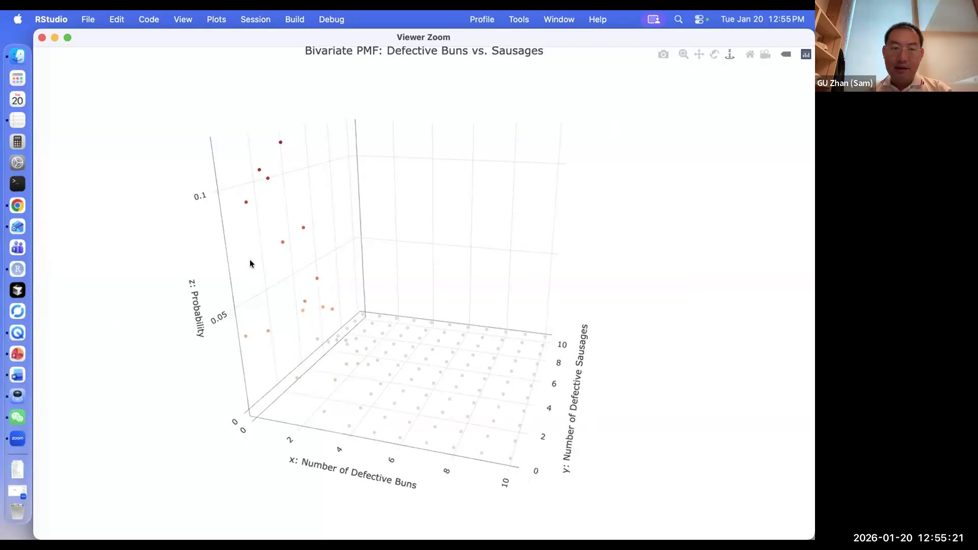
mouse_move(248, 205)
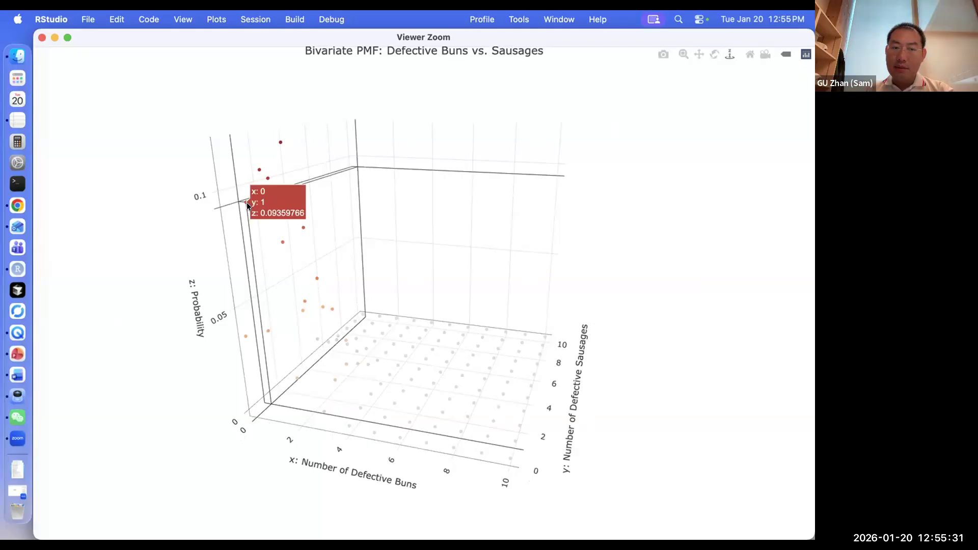
mouse_move(281, 144)
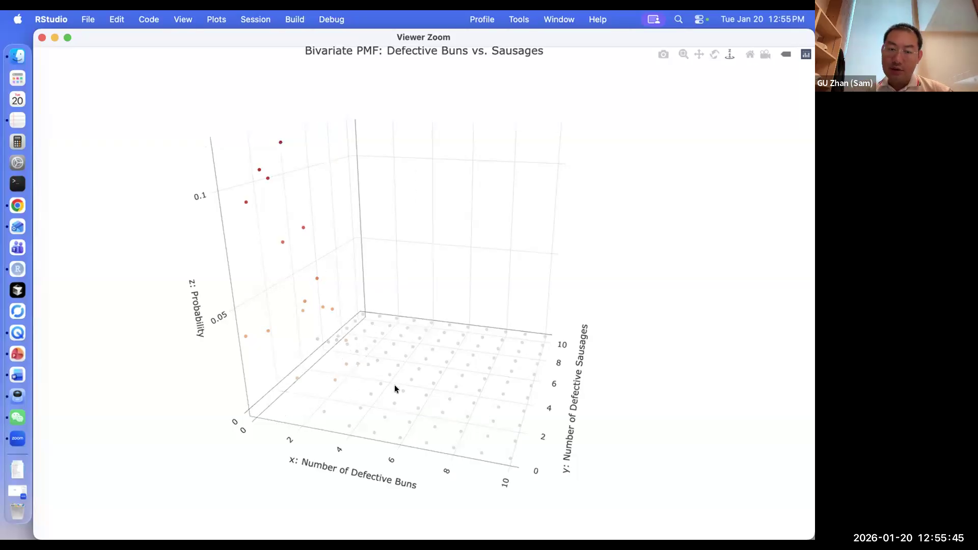
left_click_drag(405, 394, 369, 359)
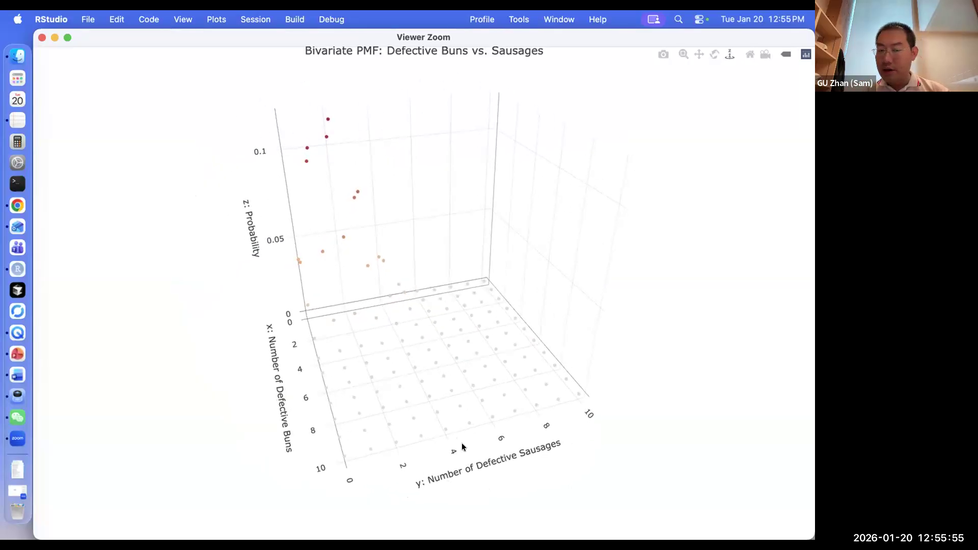
left_click_drag(450, 375, 330, 280)
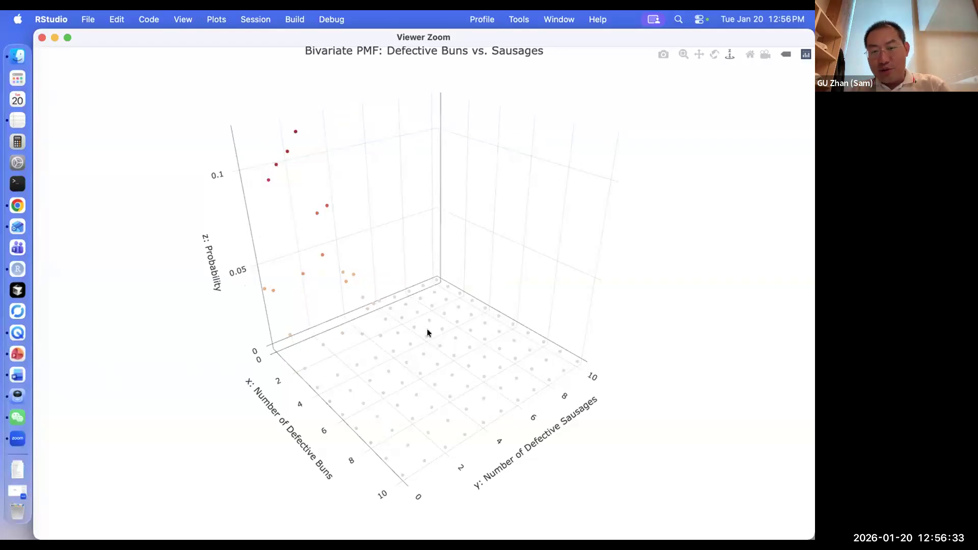
mouse_move(441, 338)
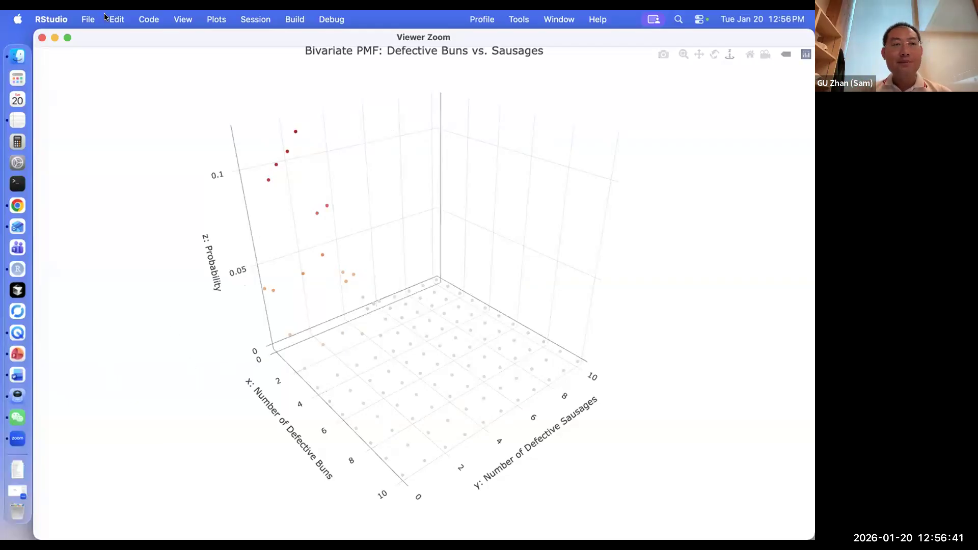
left_click(40, 36)
Step: Switch to PowerPoint and review slide 6 on statistically independent variables and their bivariate distribution
scroll(203, 233, "down", 3)
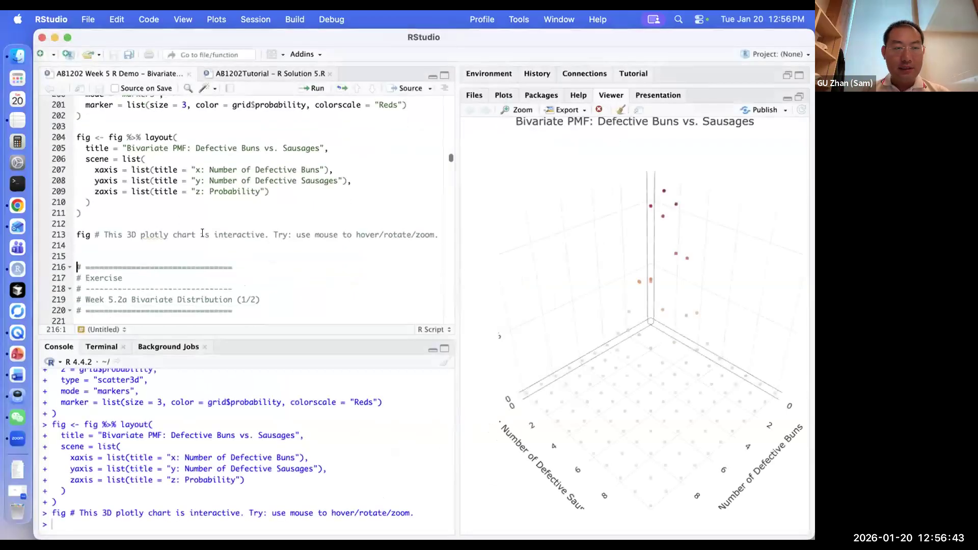
key("ctrl+Left")
key("ctrl+Left")
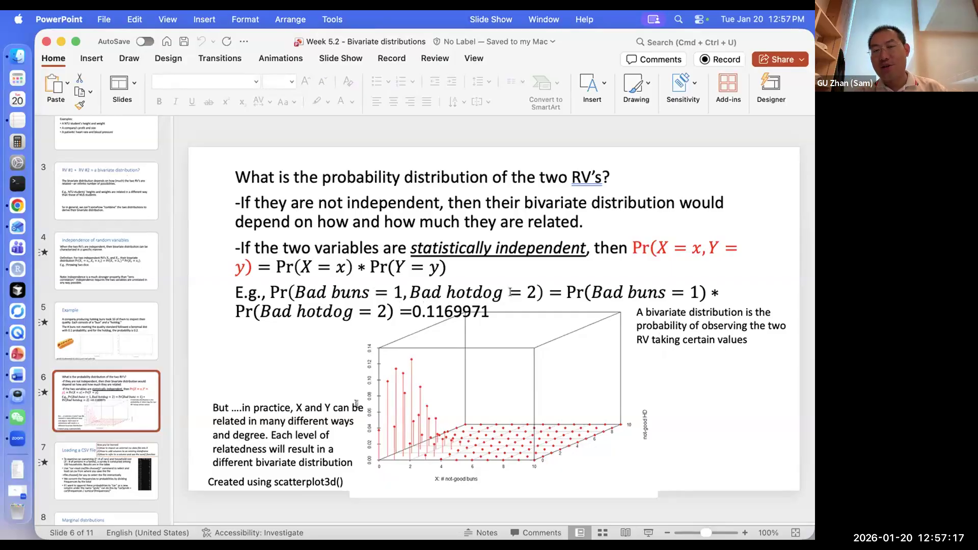
Step: Switch to the whiteboard photo week 5 20250911.jpg in Preview and show its joint, conditional probability and covariance formulas
key("ctrl+Up")
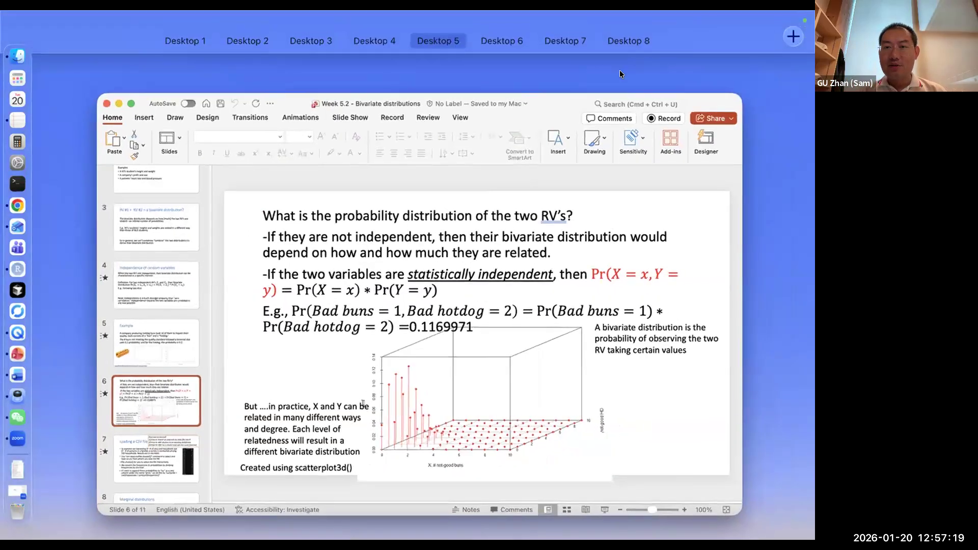
left_click(611, 79)
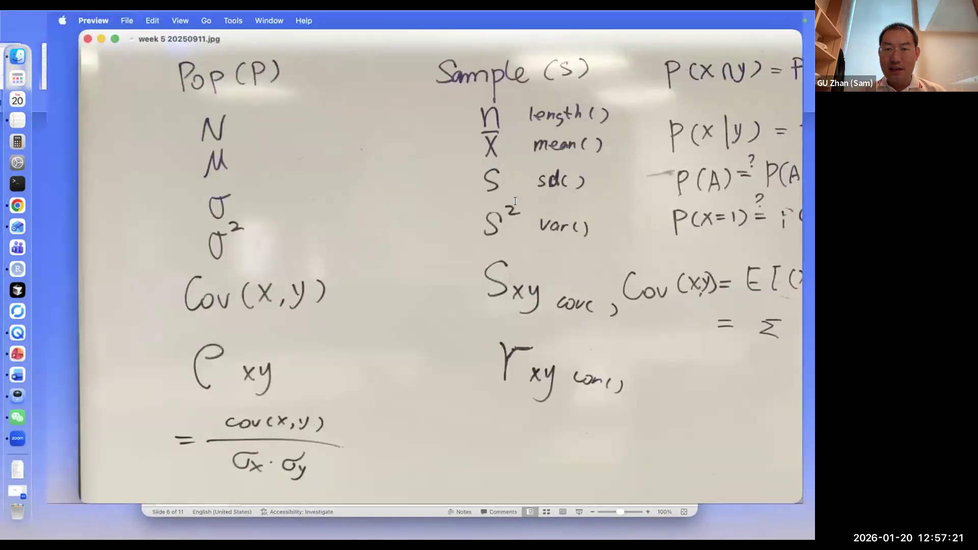
scroll(515, 201, "right", 10)
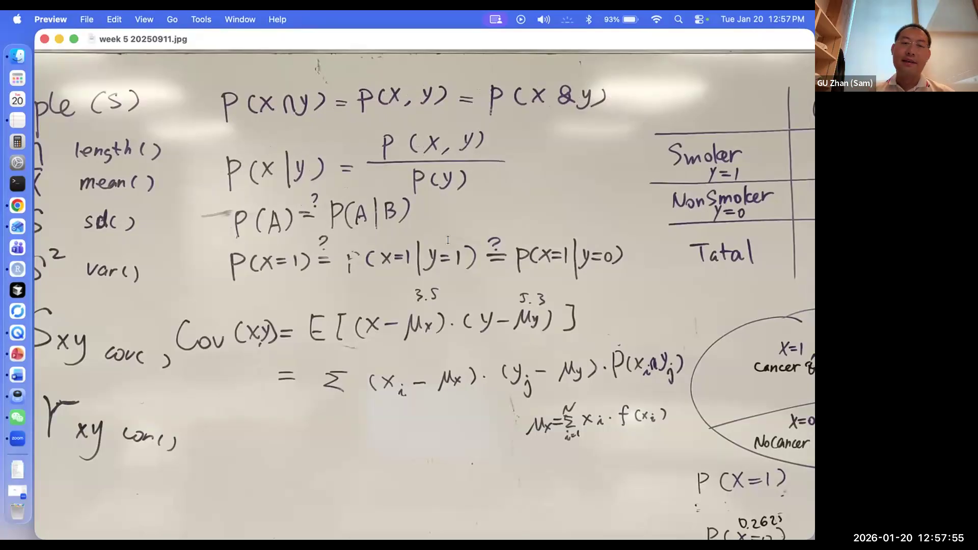
Step: Return to the Week 5.2 PowerPoint deck and go through slides 7 to 11, from loading a CSV file to the summary
key("ctrl+Left")
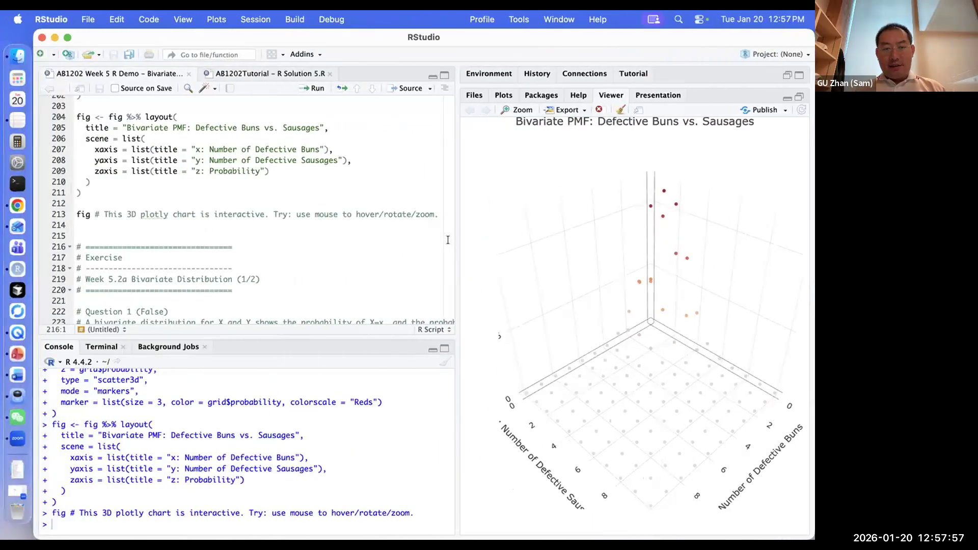
key("ctrl+Left")
key("ctrl+Left")
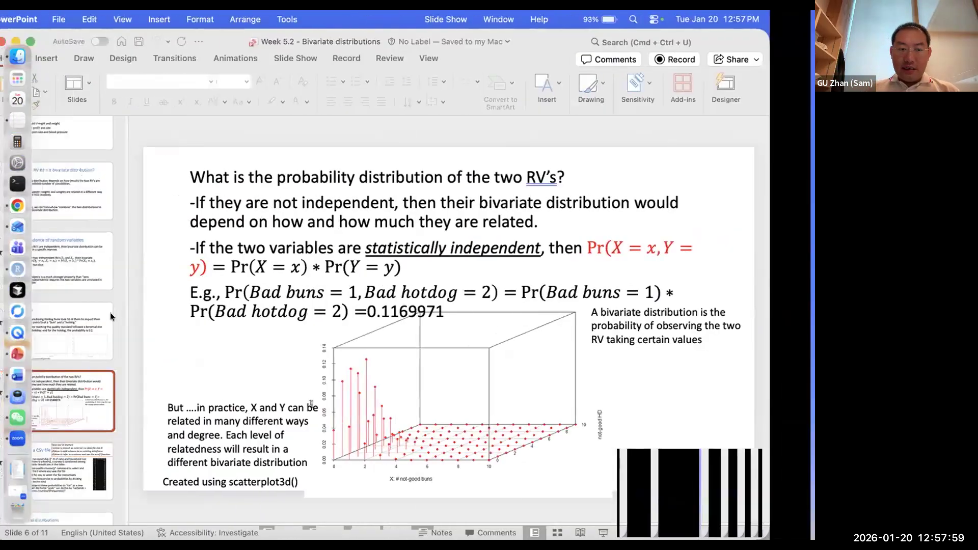
left_click(96, 340)
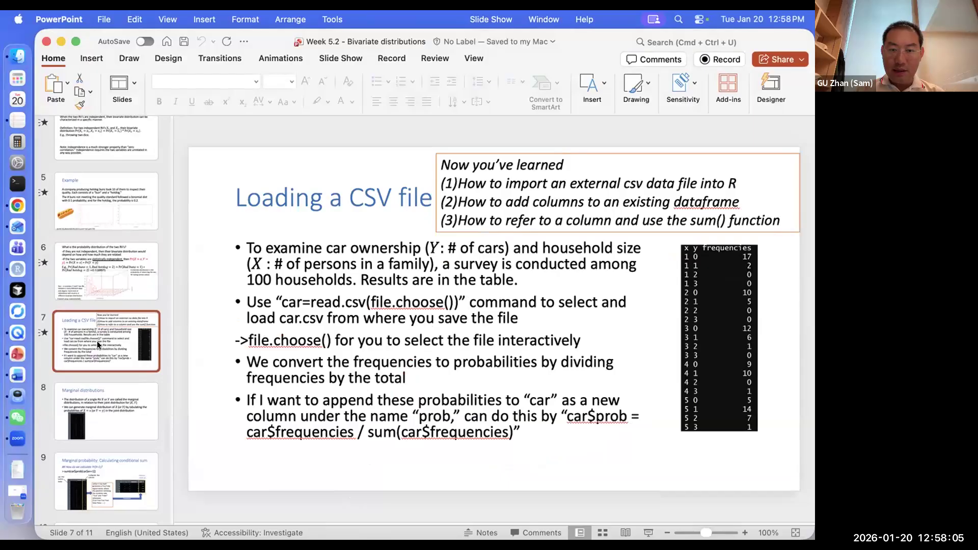
key("Down")
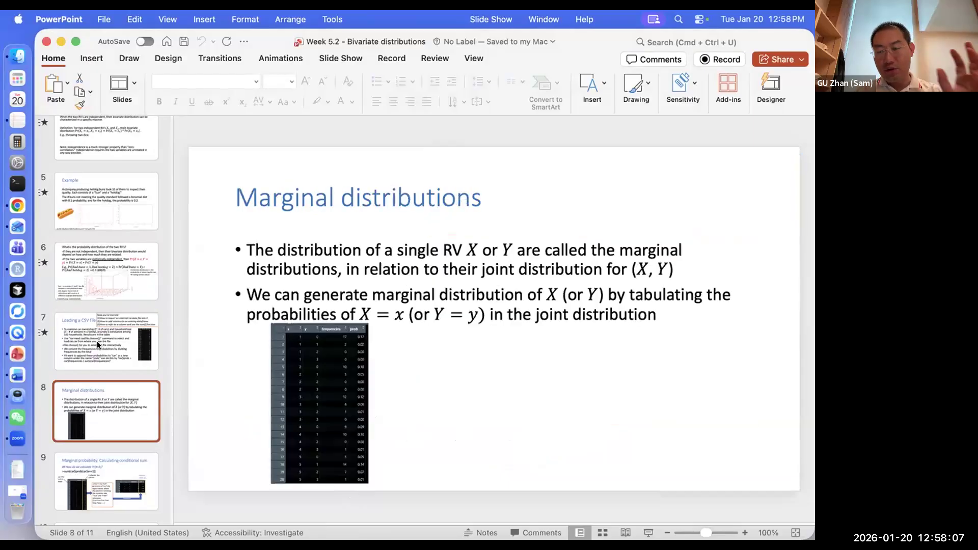
key("Down")
key("Down")
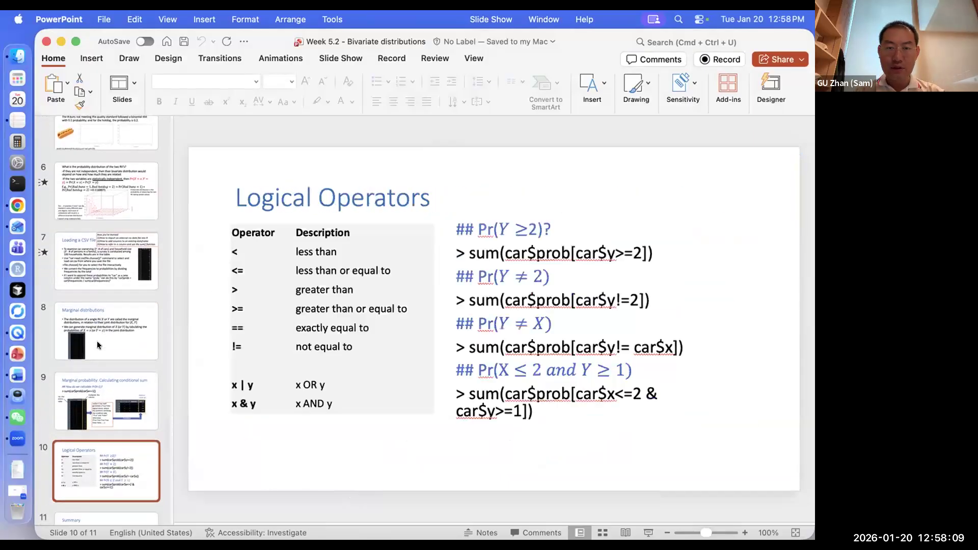
key("Up")
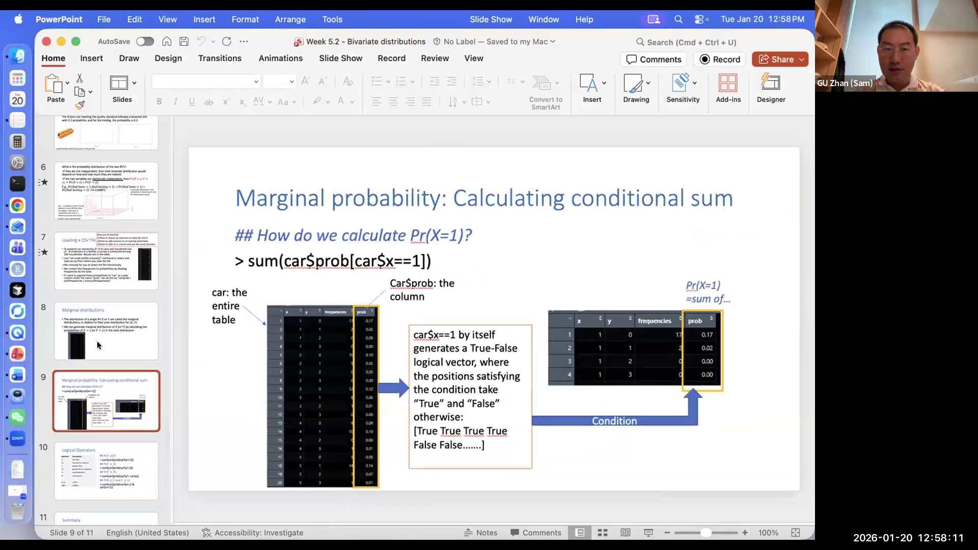
key("Down")
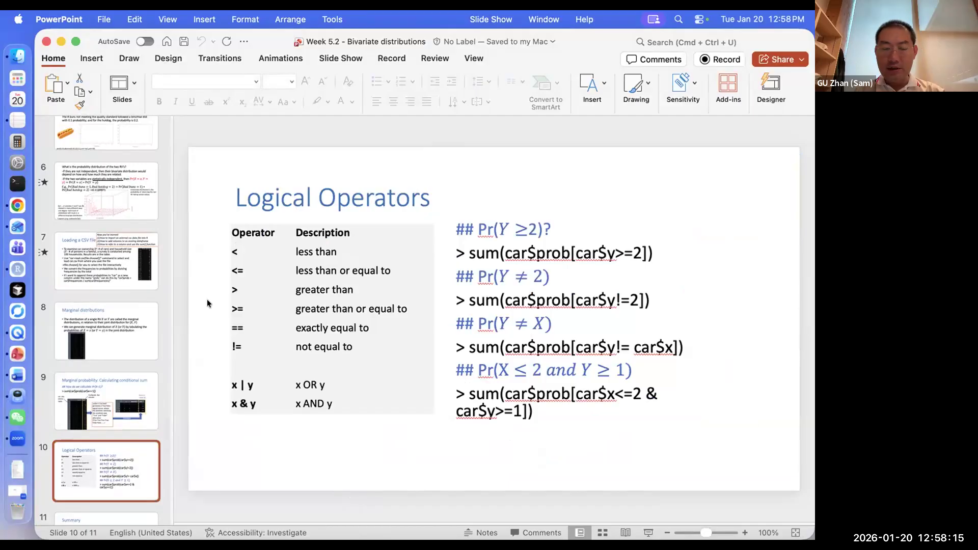
key("Down")
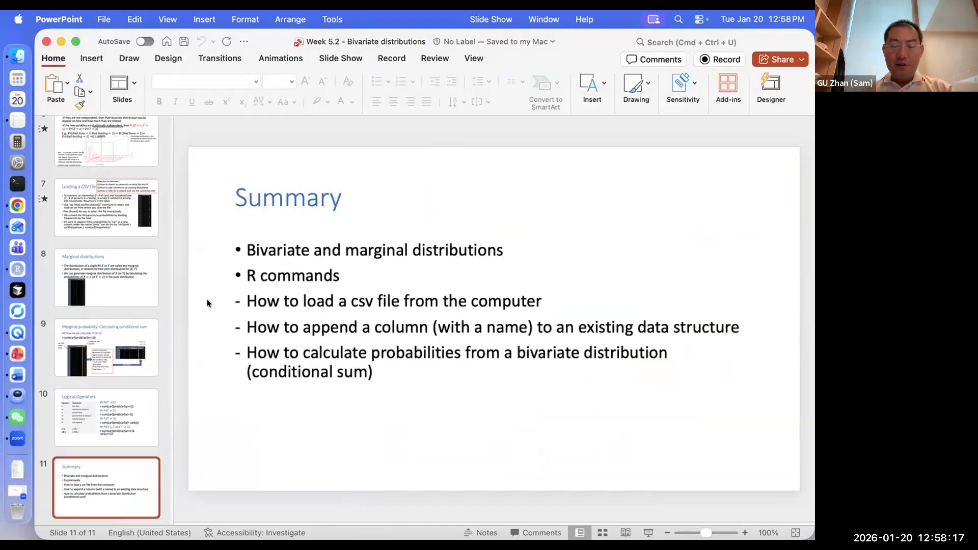
Step: Switch to the Week 5.3 conditional distribution and expectation deck and show slide 2 recalling conditional probability
key("super+grave")
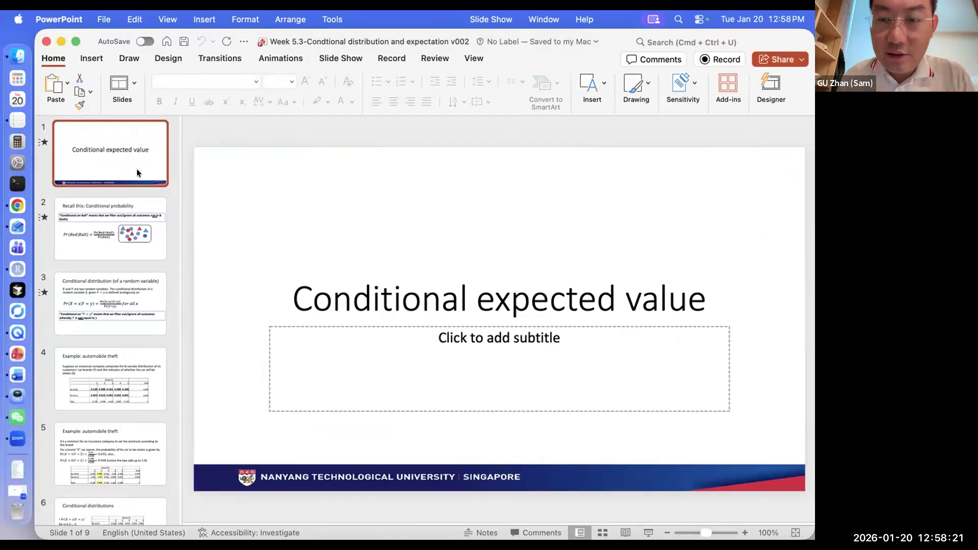
key("Down")
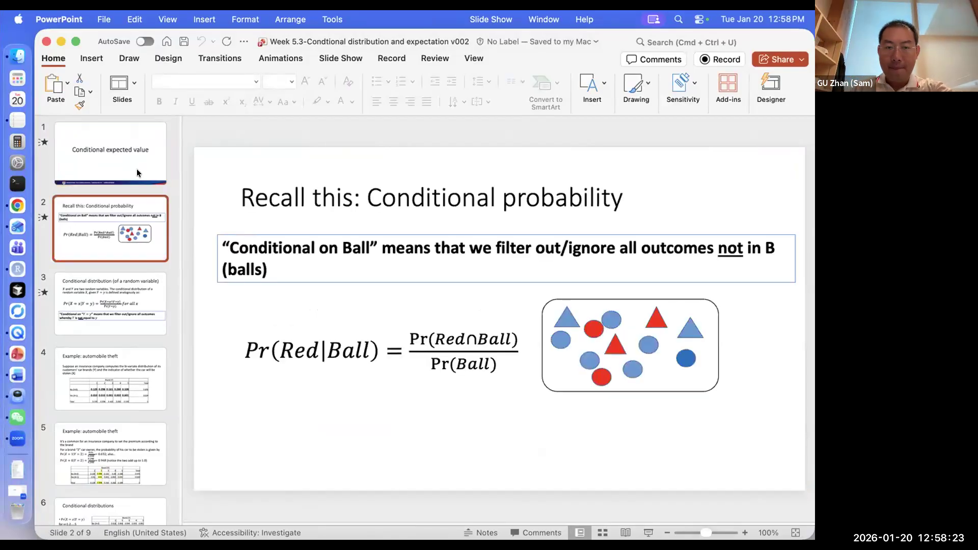